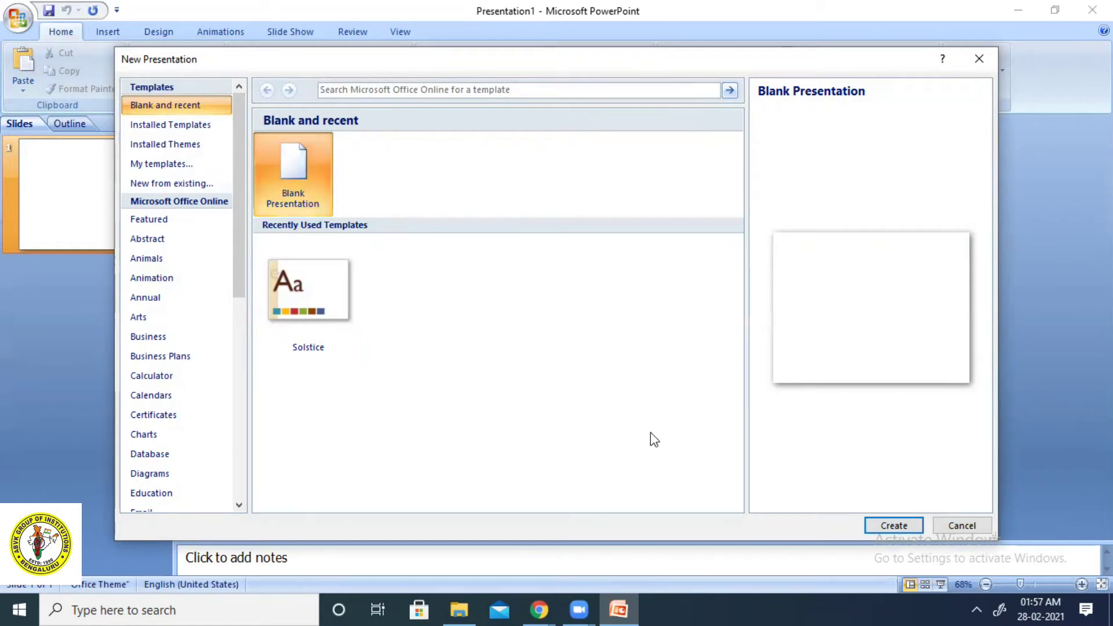
Create a blank presentation and add a second slide with the Title Slide layout
left_click(886, 527)
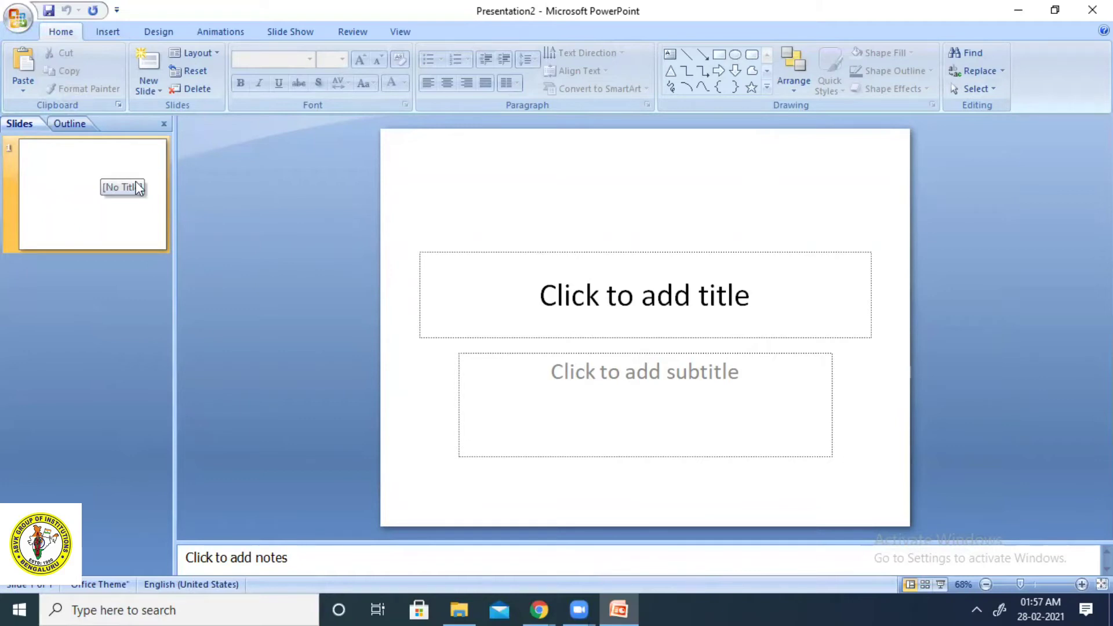
left_click(160, 96)
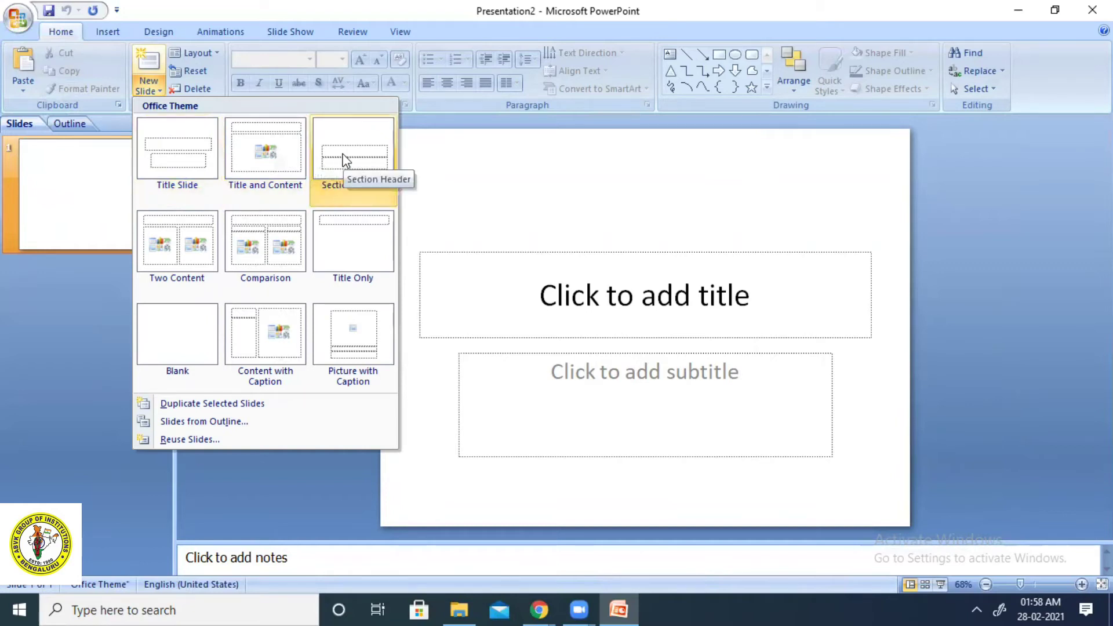
left_click(195, 147)
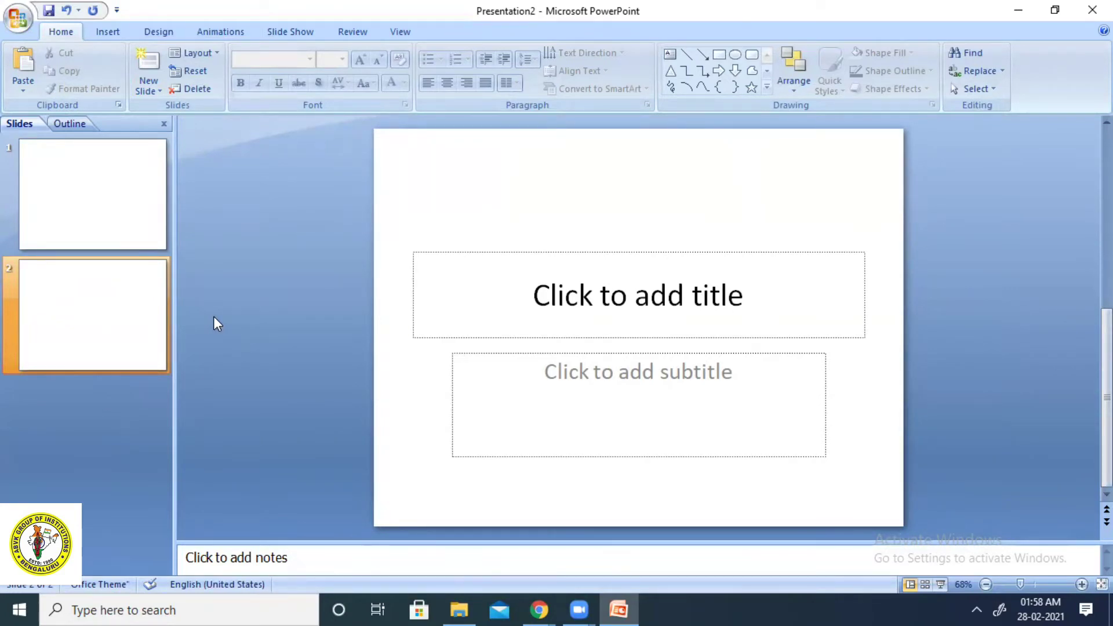
Create another new presentation from the installed Contemporary Photo Album template
left_click(26, 15)
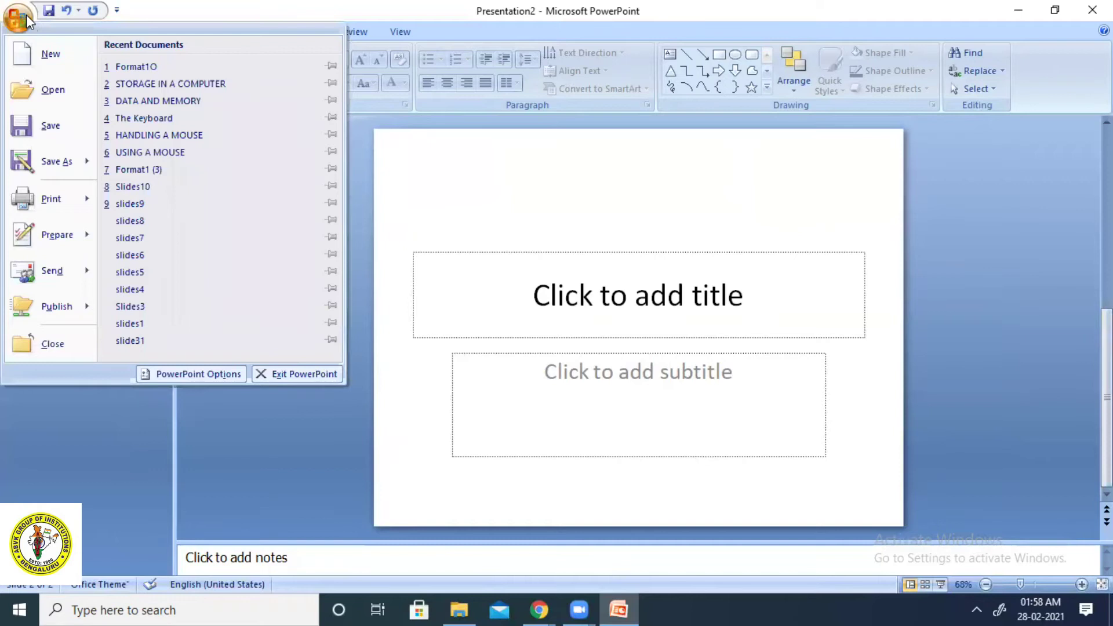
left_click(52, 62)
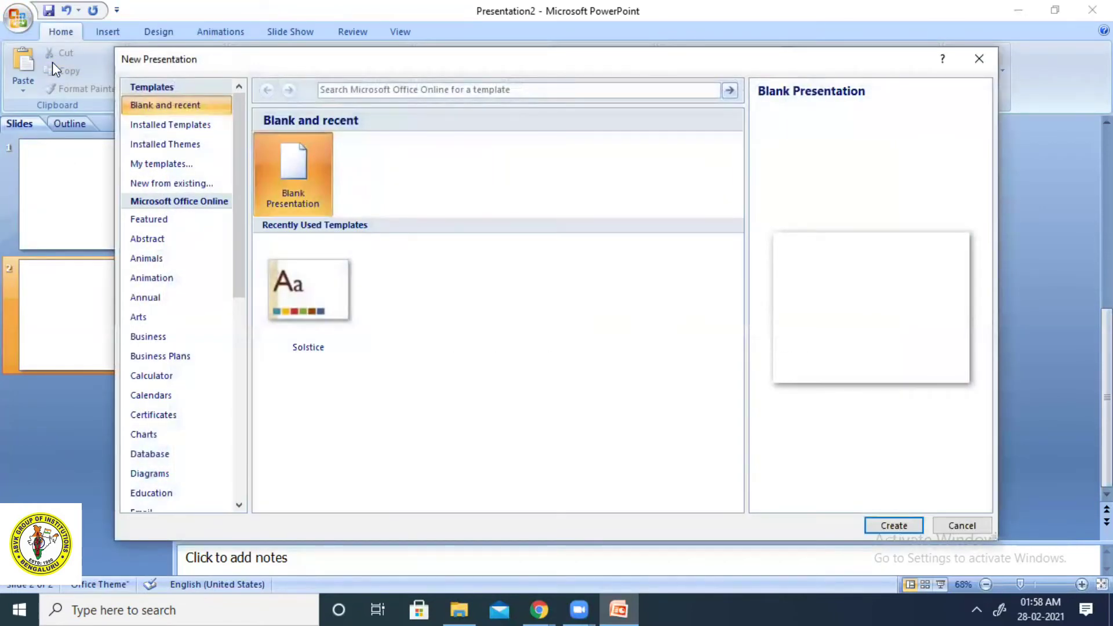
left_click(154, 163)
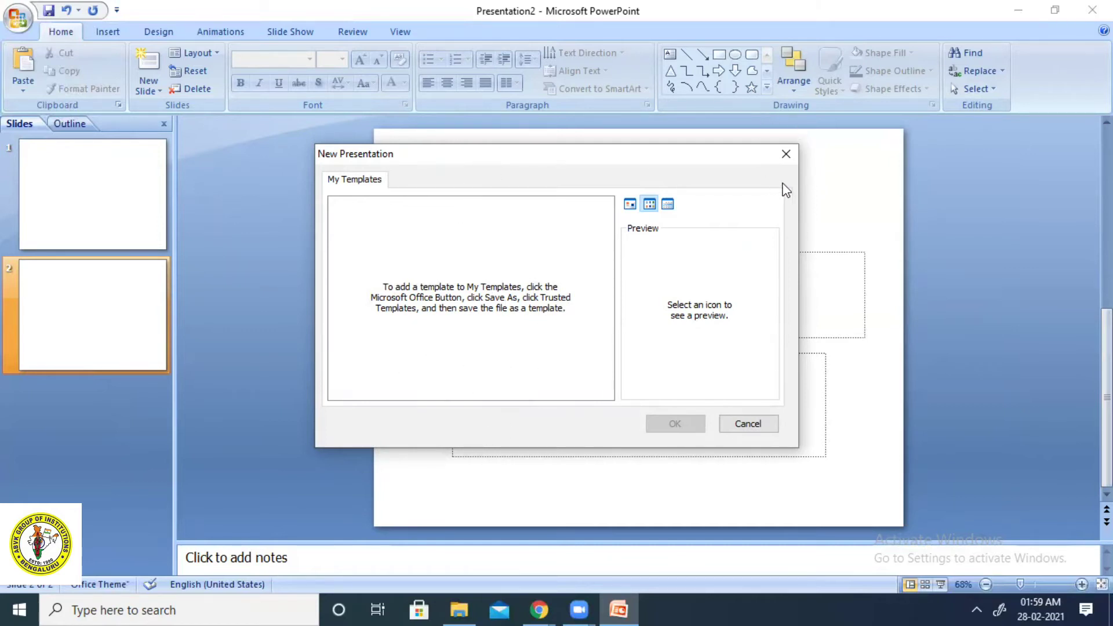
left_click(785, 154)
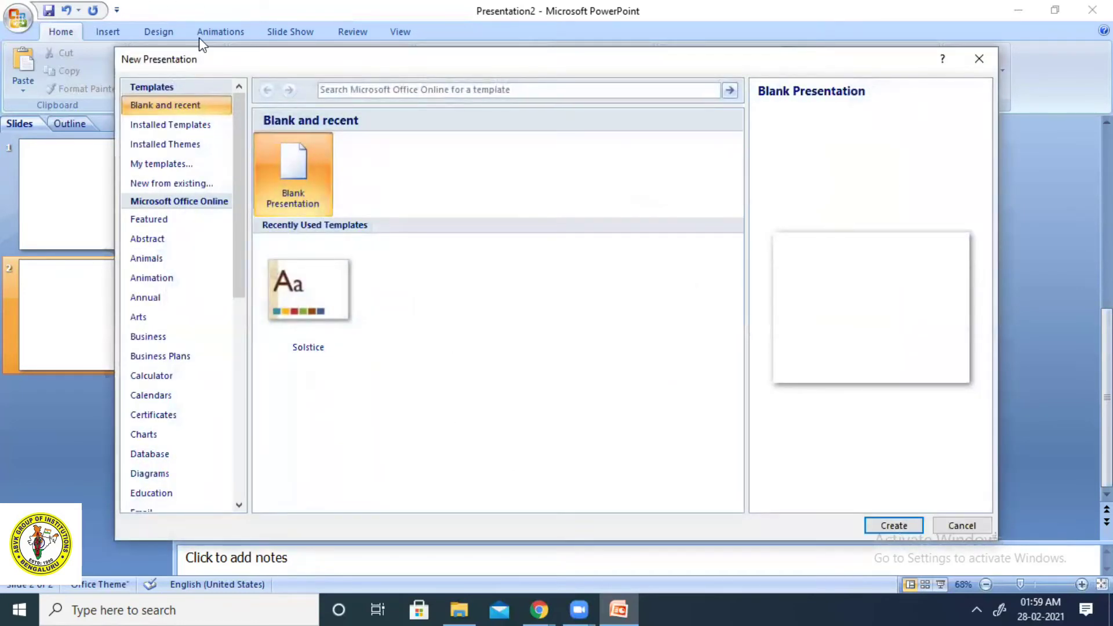
left_click(172, 131)
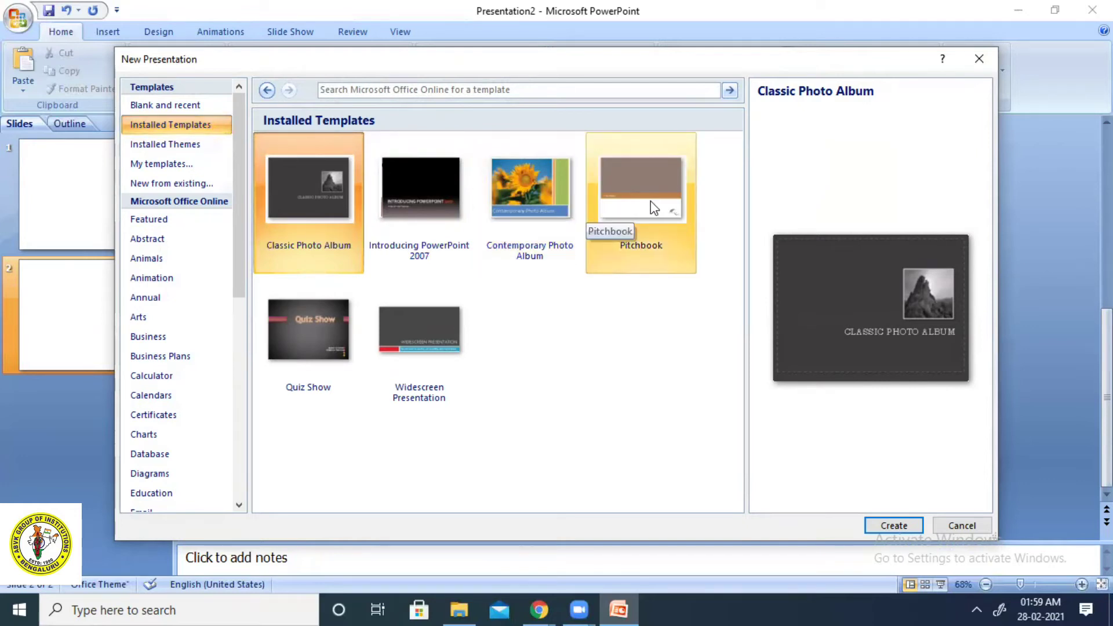
left_click(528, 215)
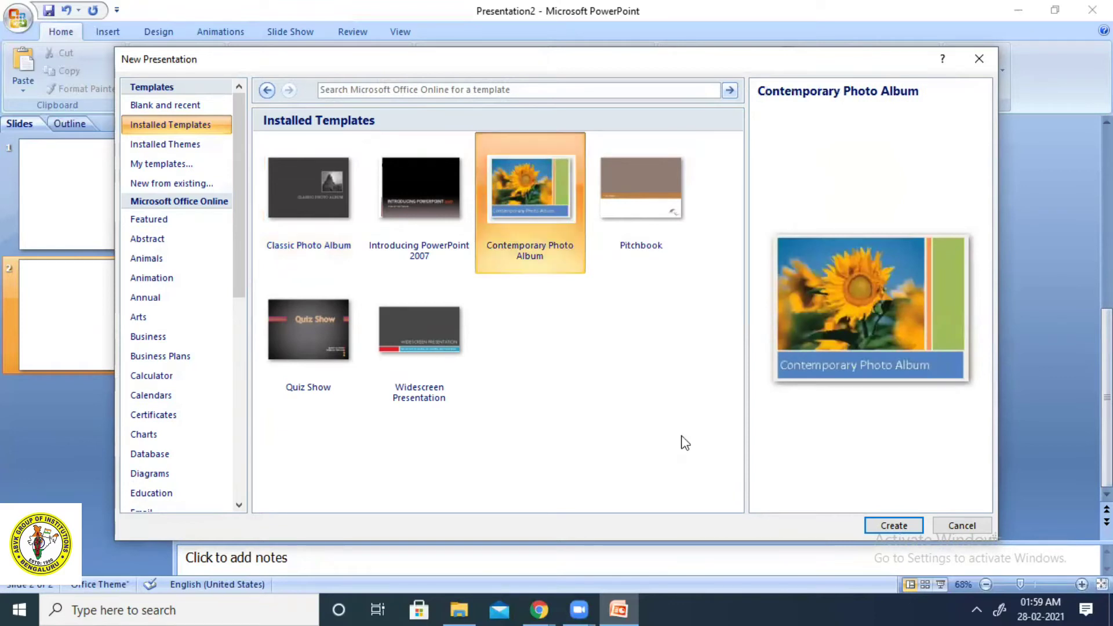
left_click(894, 526)
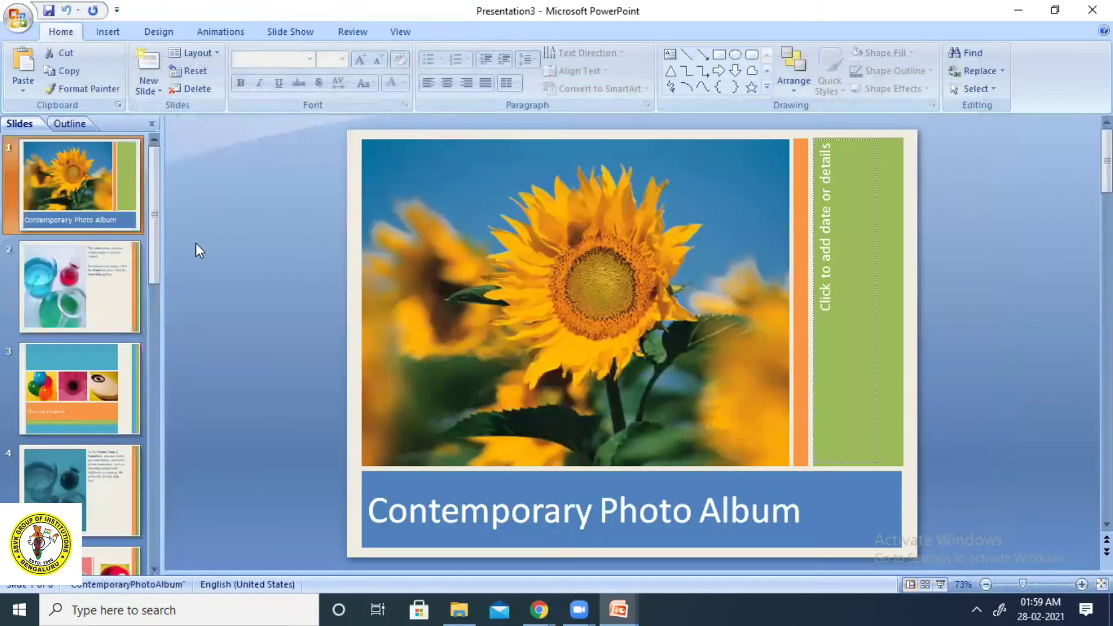
Look through the photo album's sample slides, viewing slides 2 and 3 at full size
scroll(152, 328, "down", 3)
scroll(152, 328, "up", 3)
scroll(156, 403, "down", 3)
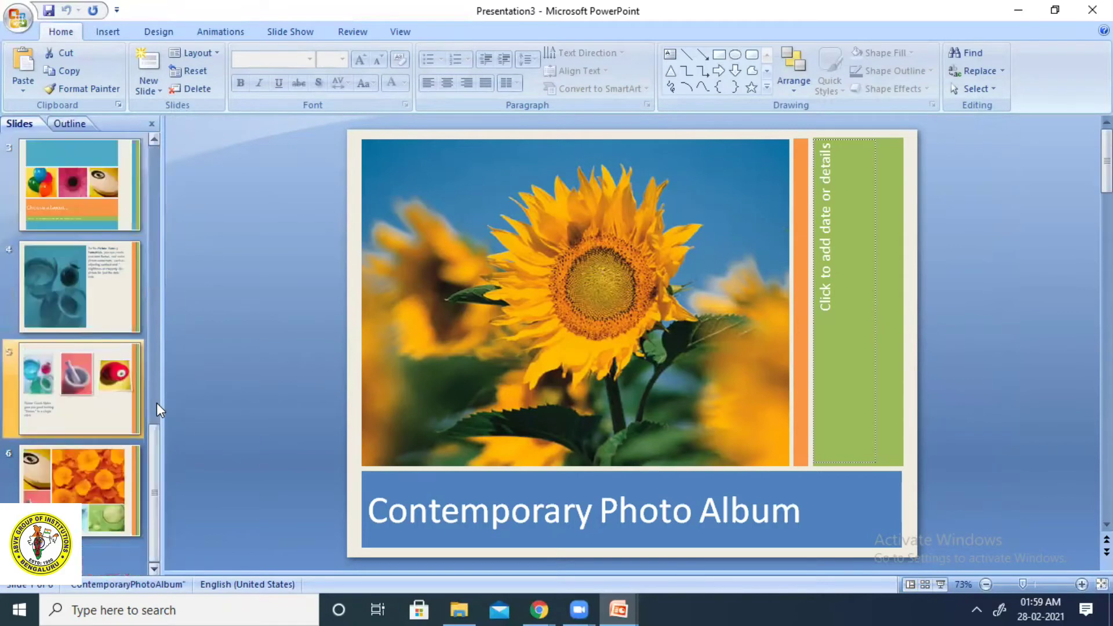
scroll(155, 417, "up", 3)
scroll(153, 451, "down", 3)
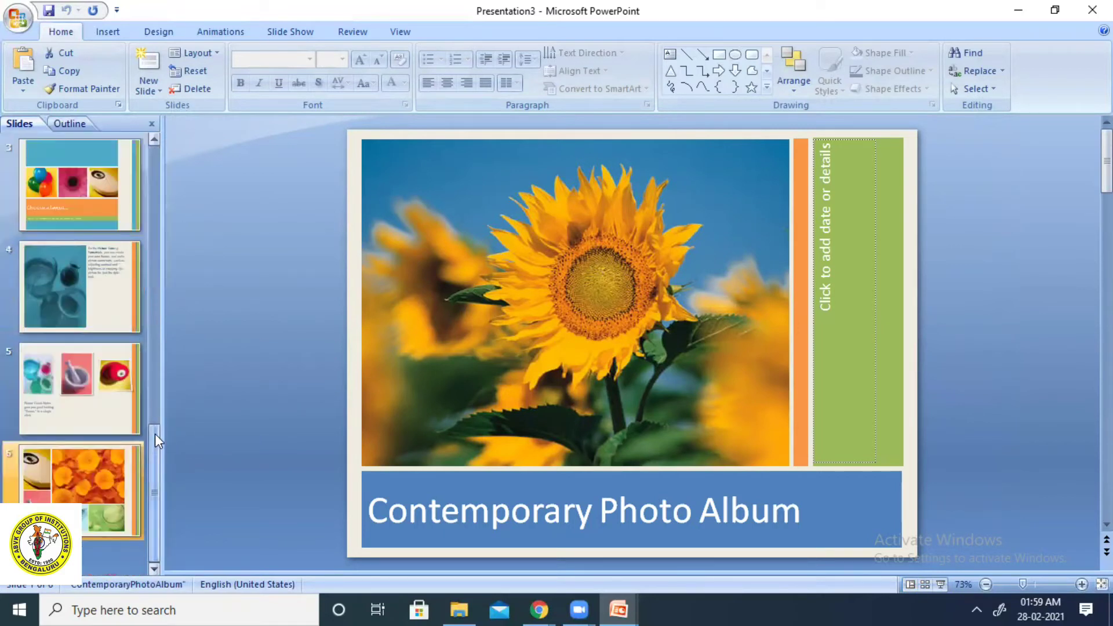
left_click(155, 140)
left_click(155, 140)
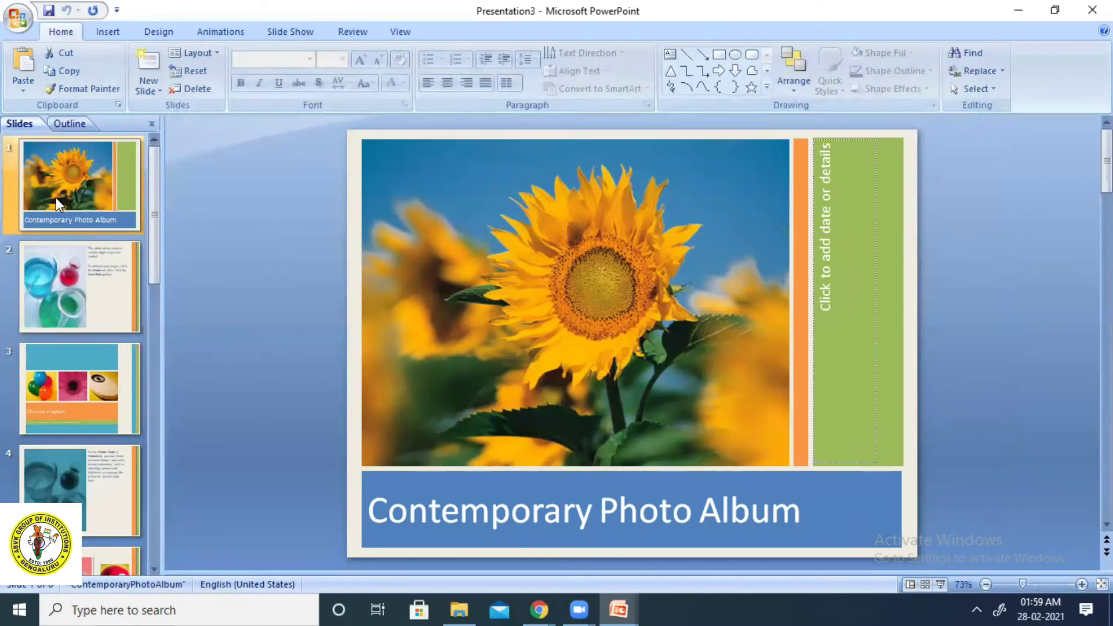
left_click(57, 277)
left_click(75, 391)
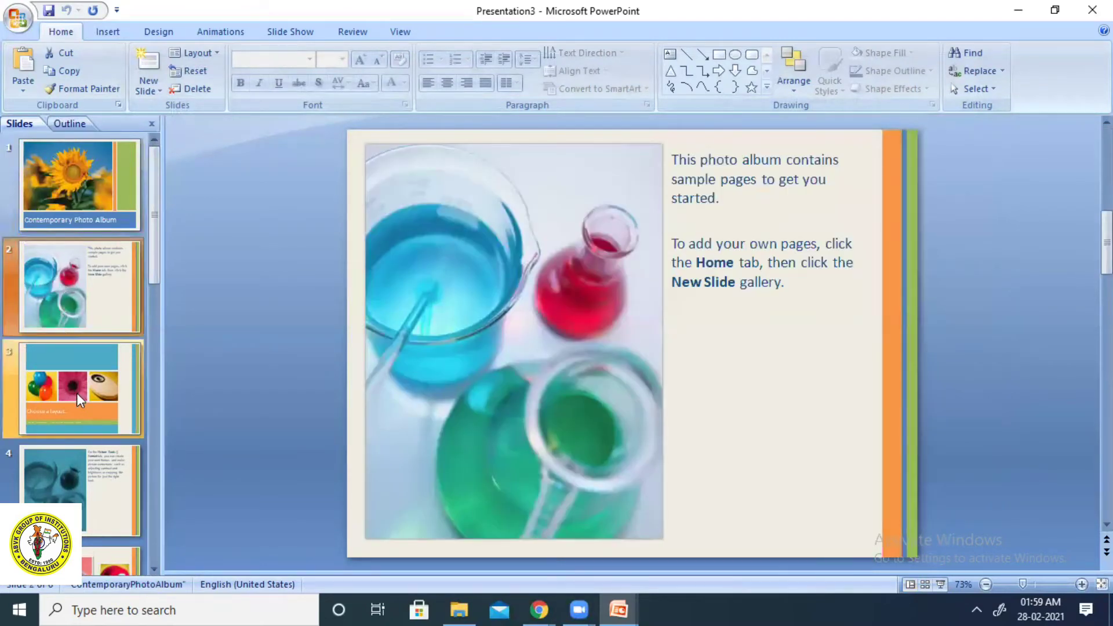
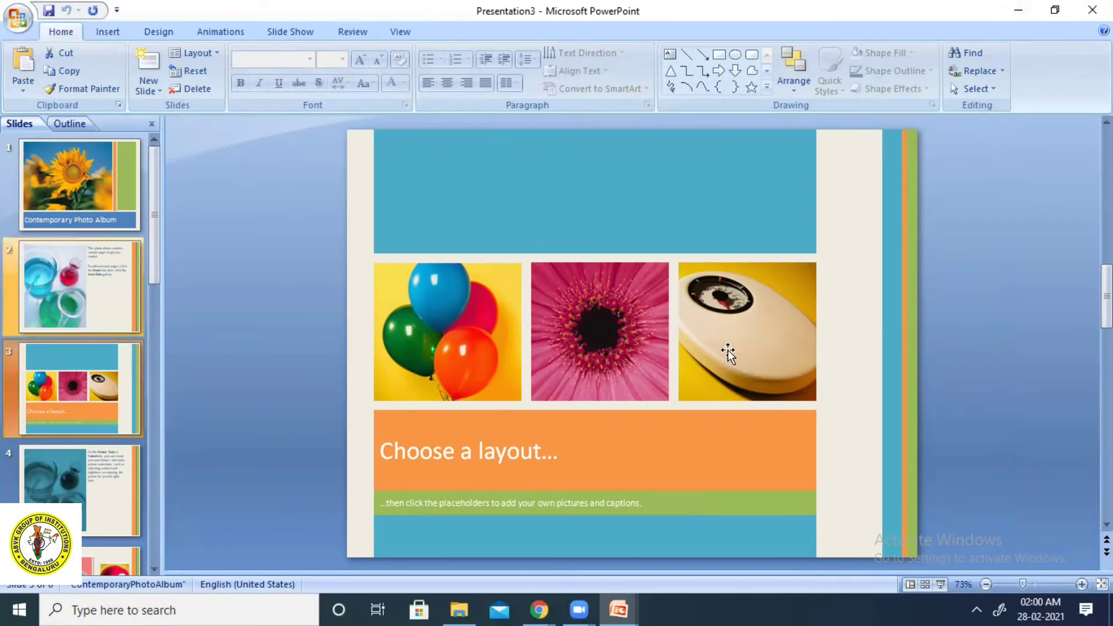
In Presentation2, insert a Basic Pyramid SmartArt graphic on slide 2 and recolour it with the blue, green and orange Colorful variant
key("alt+Tab")
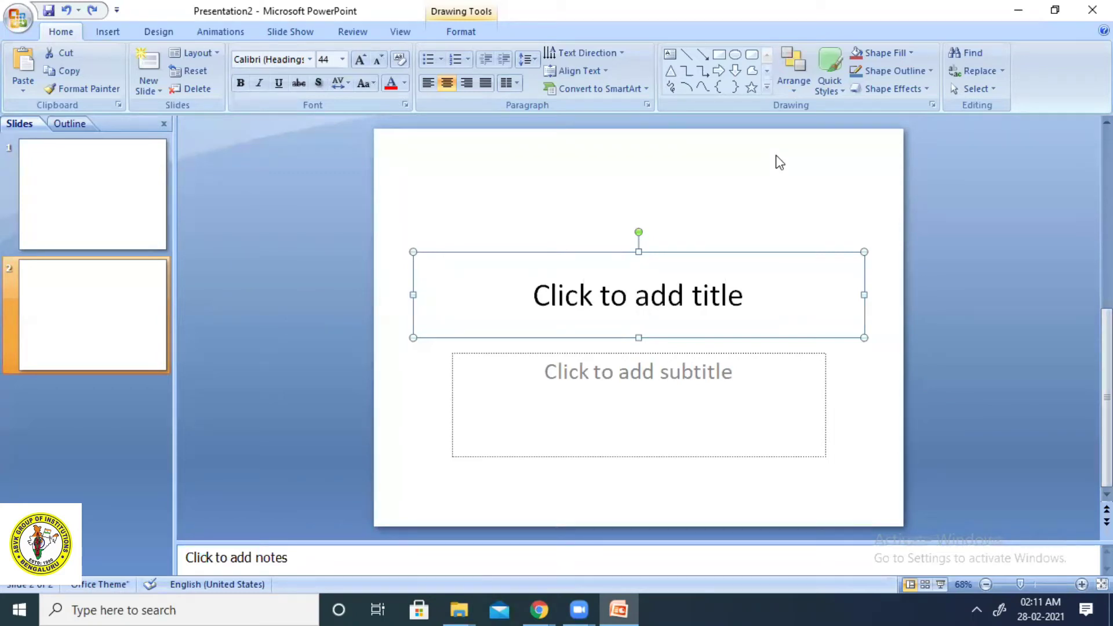
left_click(114, 38)
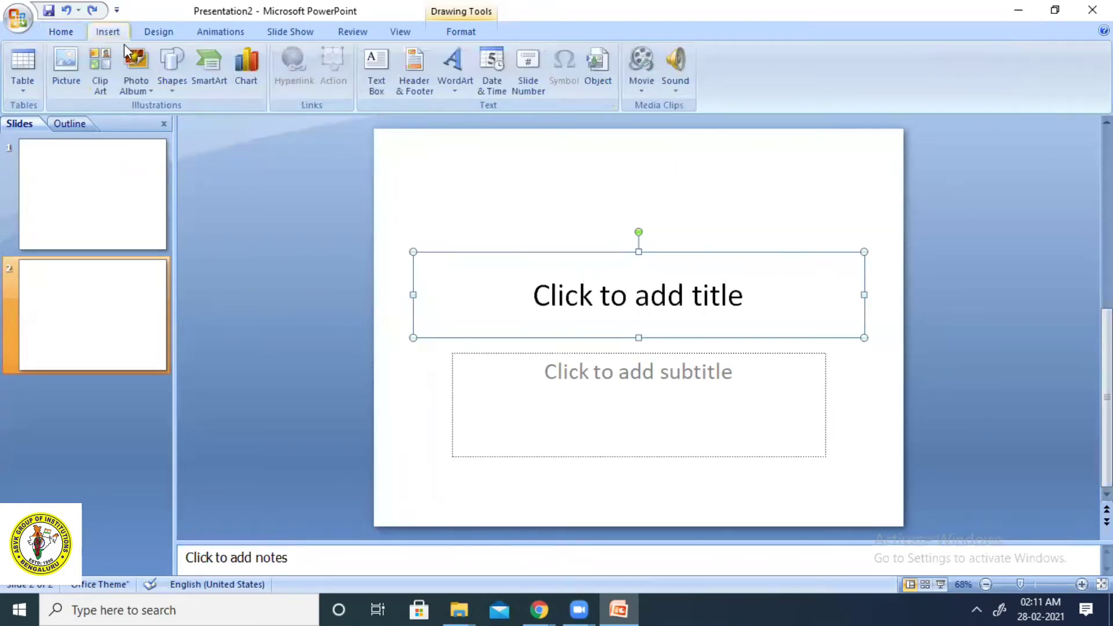
left_click(215, 78)
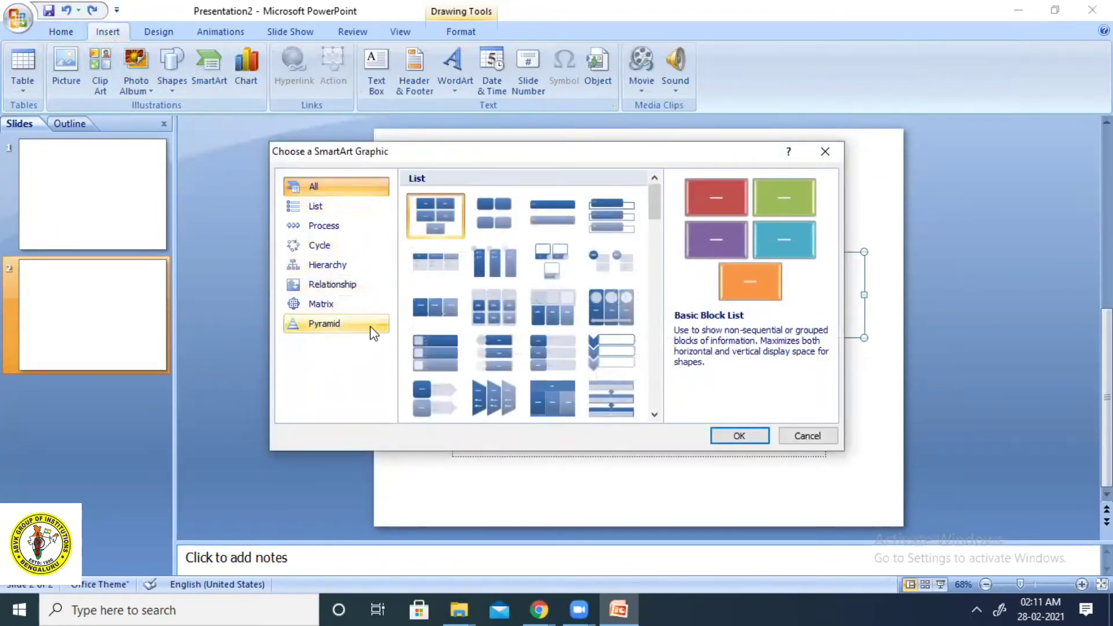
left_click(328, 322)
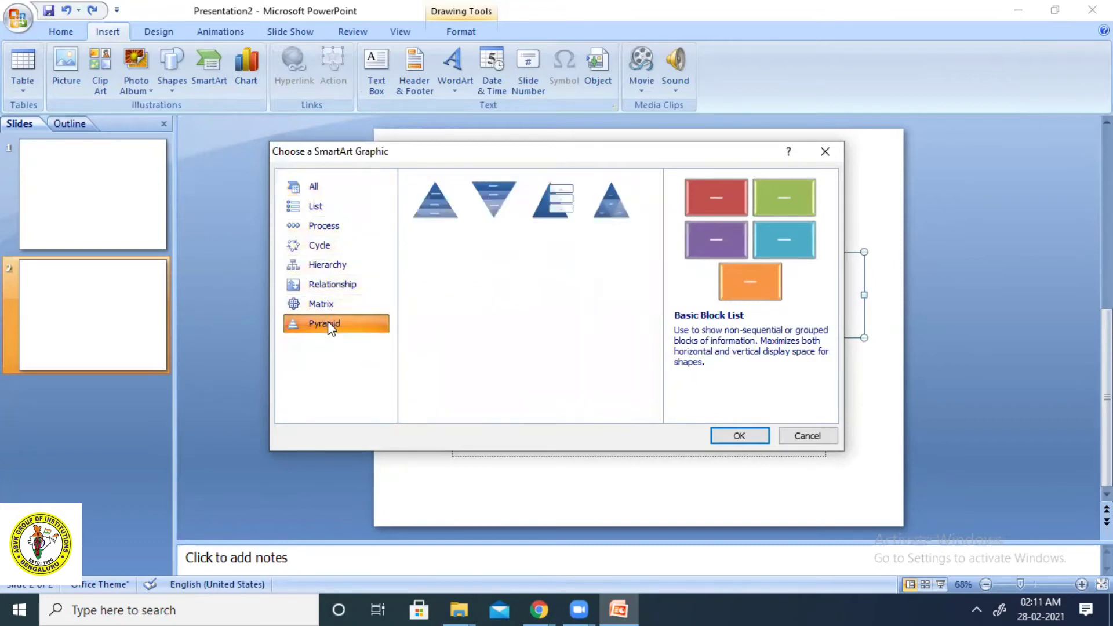
left_click(426, 204)
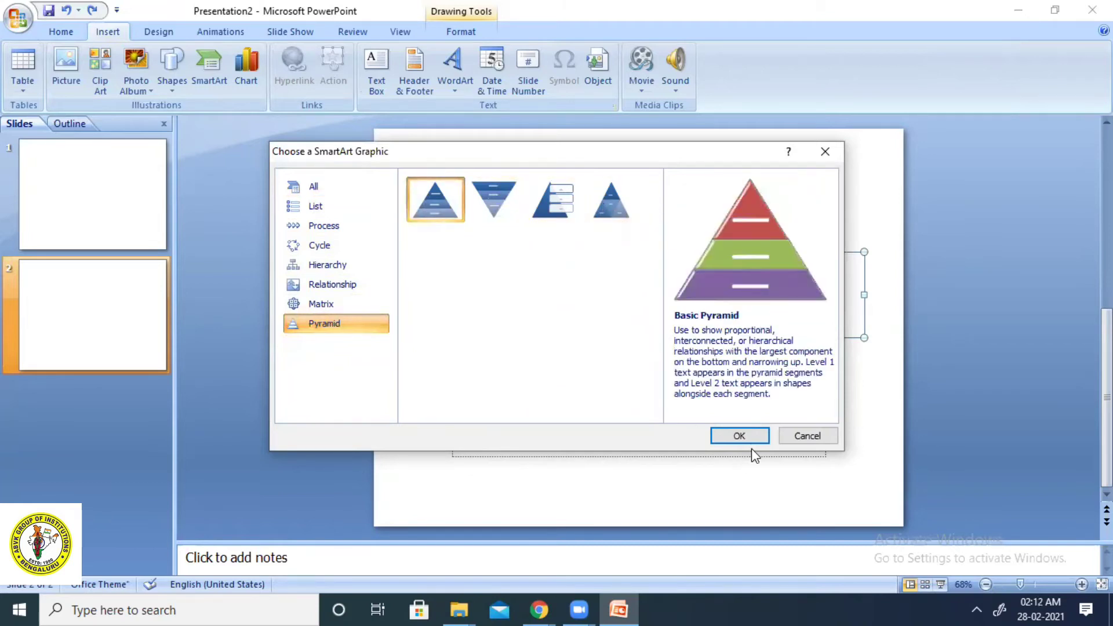
left_click(740, 435)
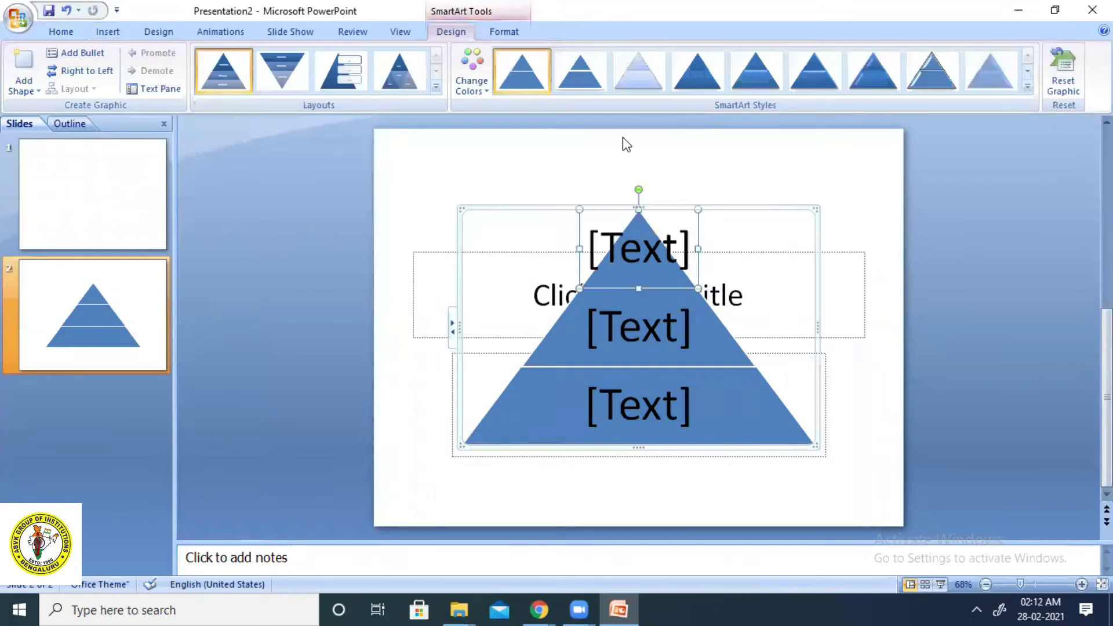
left_click(488, 91)
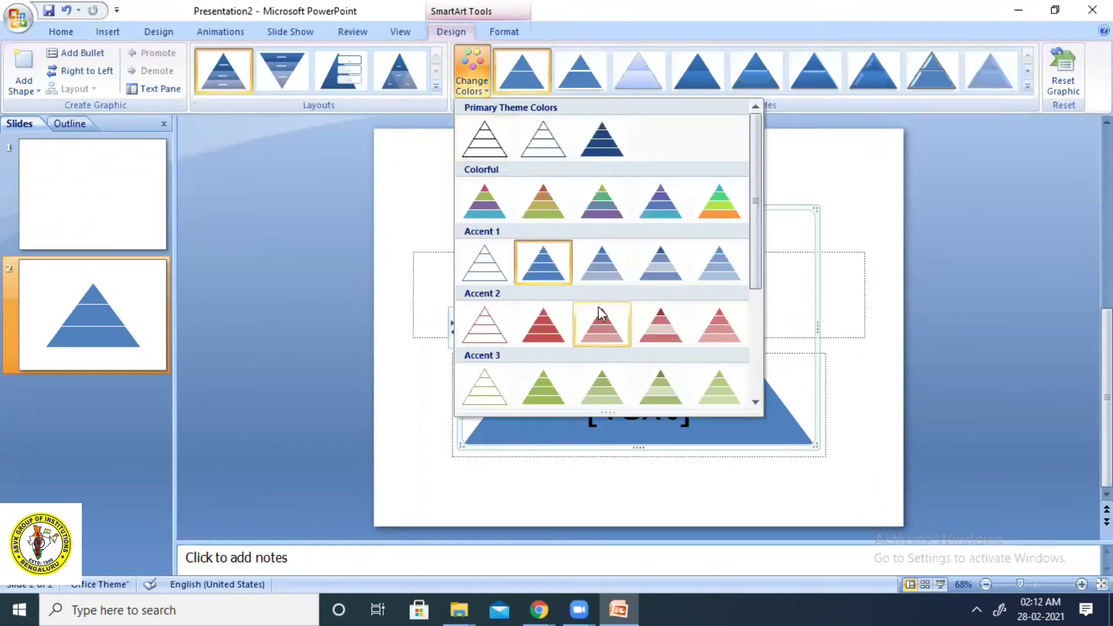
left_click(725, 213)
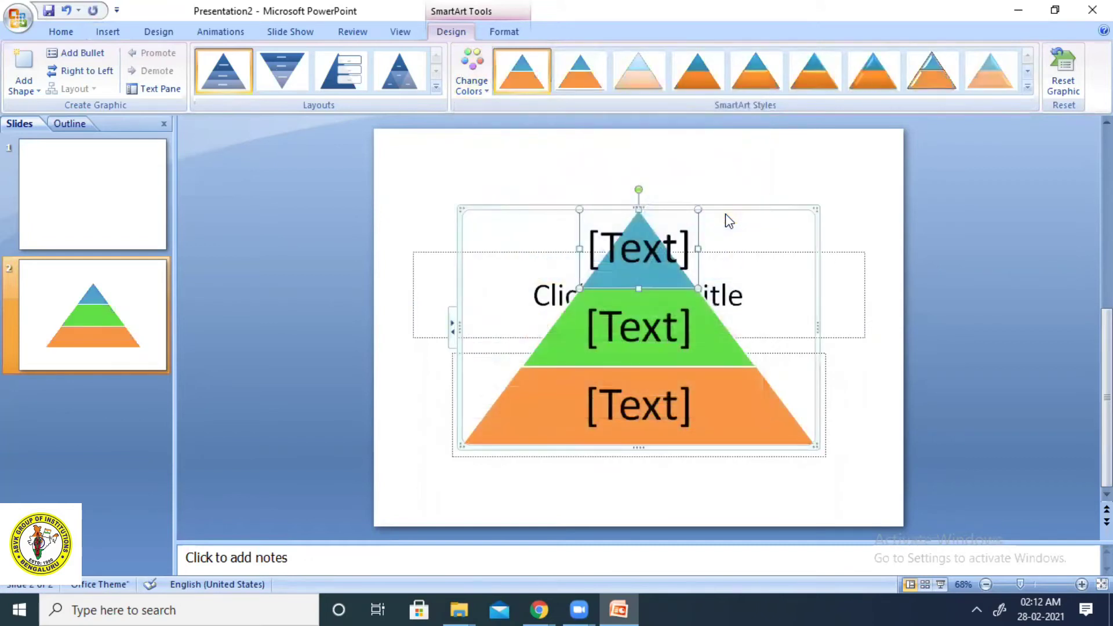
Fill the pyramid's levels from the tip down with the texts A, B and COMPUTER
left_click(678, 244)
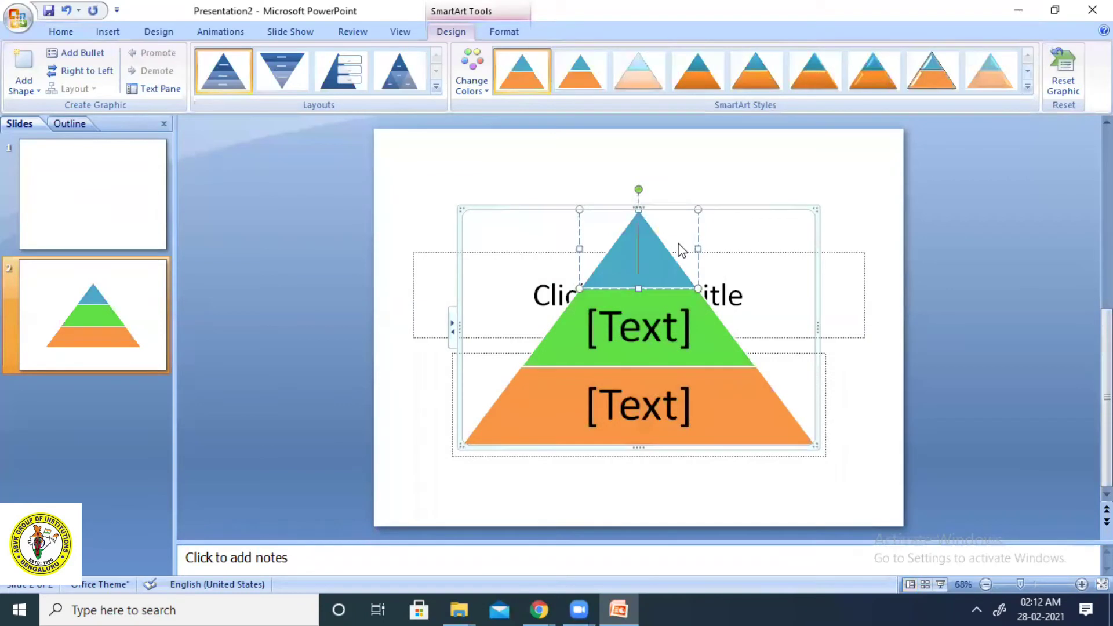
type("A")
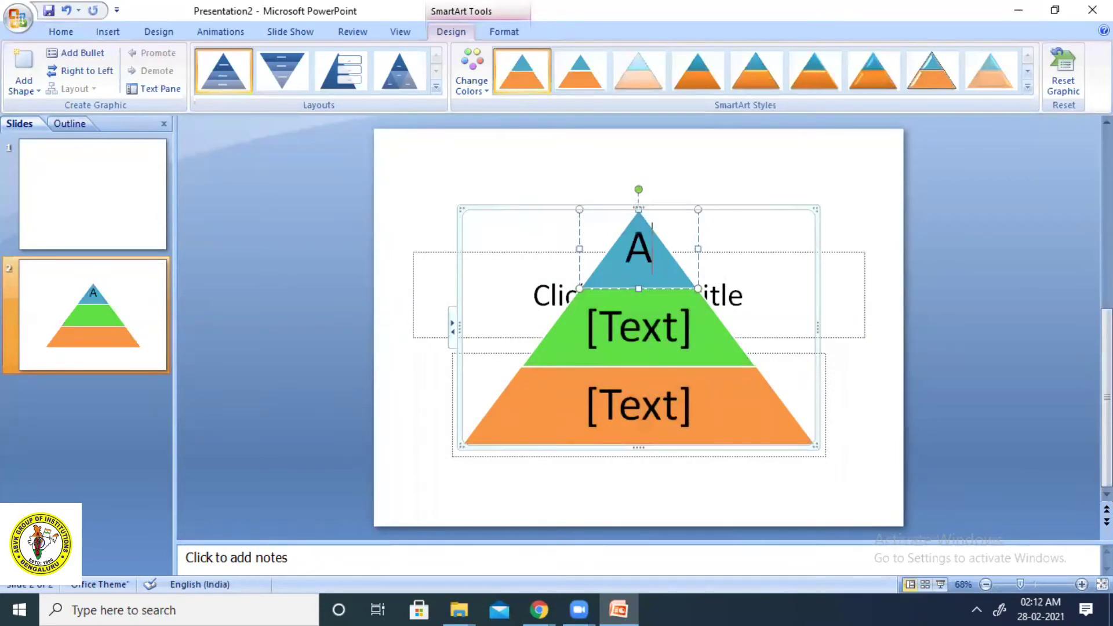
left_click(682, 319)
type("B")
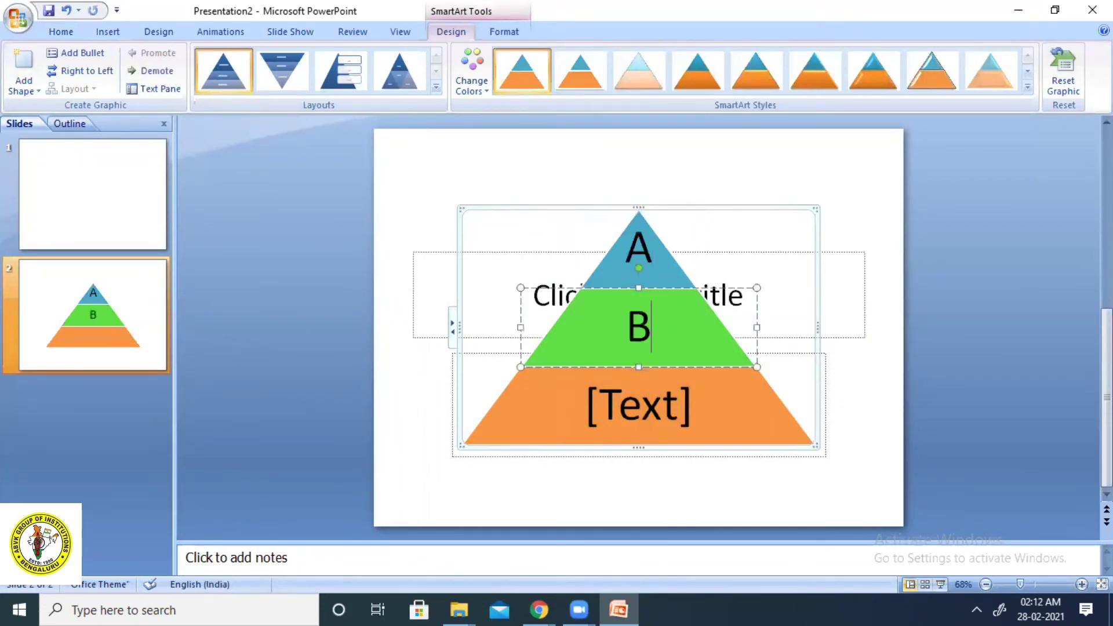
left_click(676, 394)
type("C")
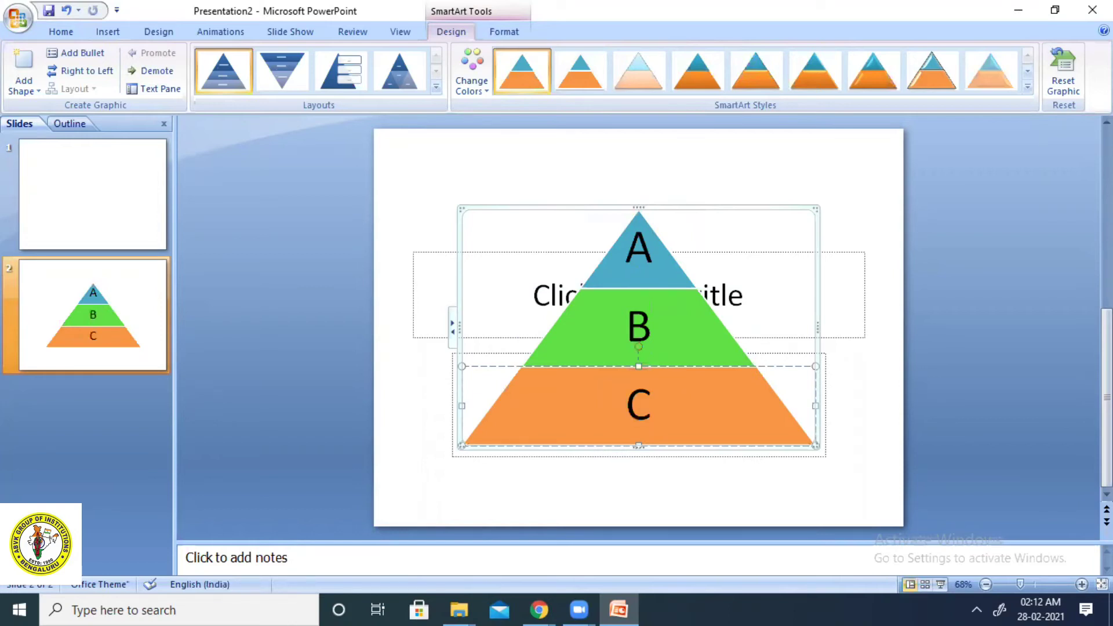
type("OMP")
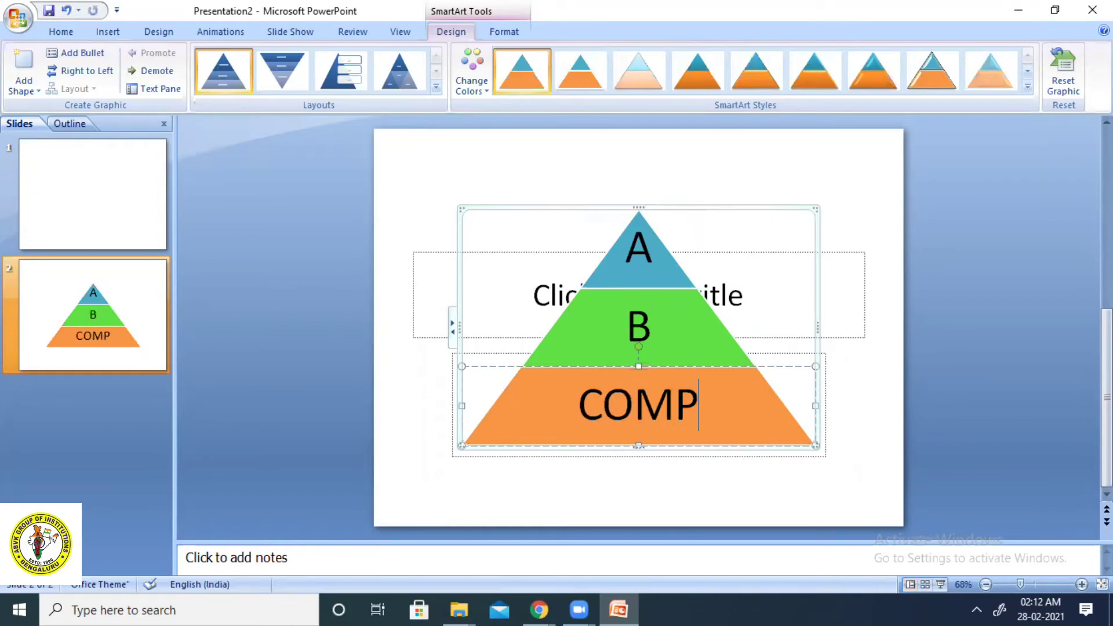
type("UTER")
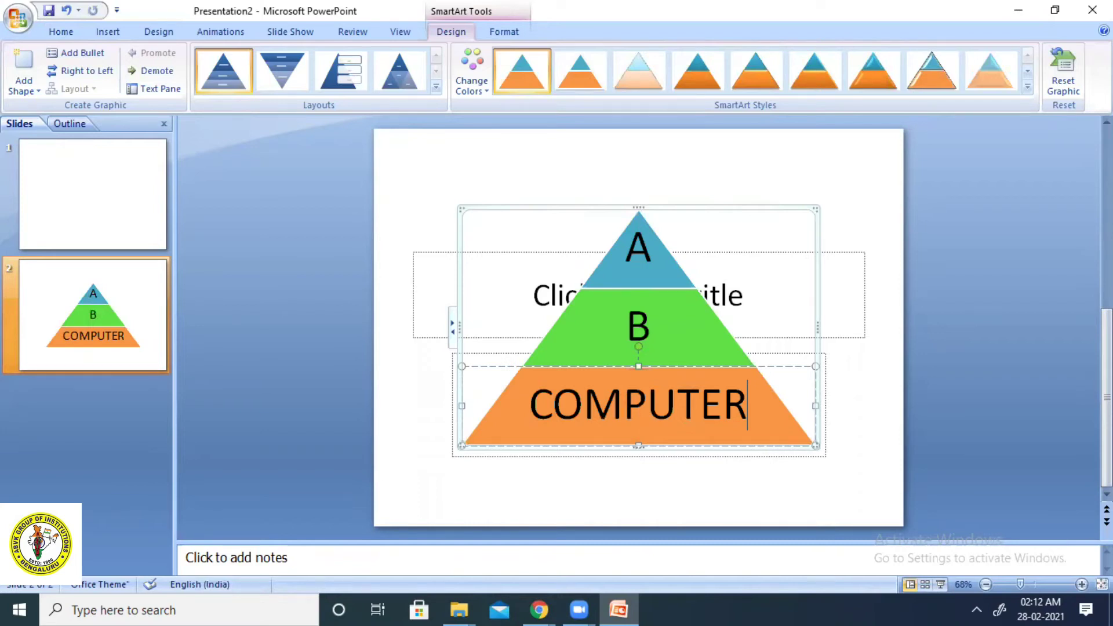
Apply the built-in Flow theme to the presentation
left_click(151, 33)
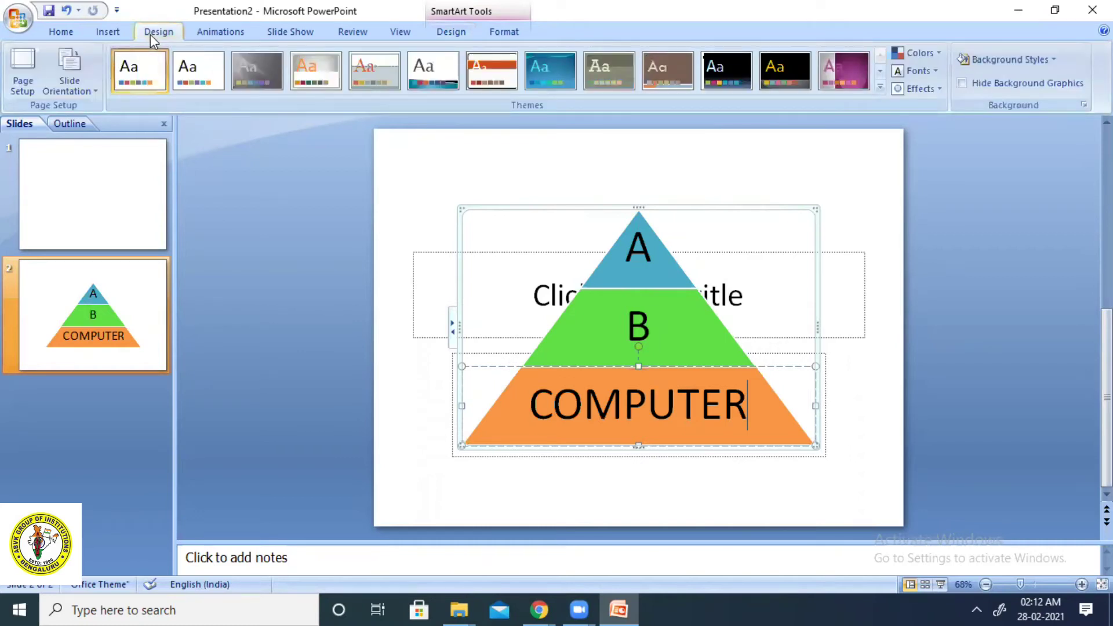
left_click(879, 87)
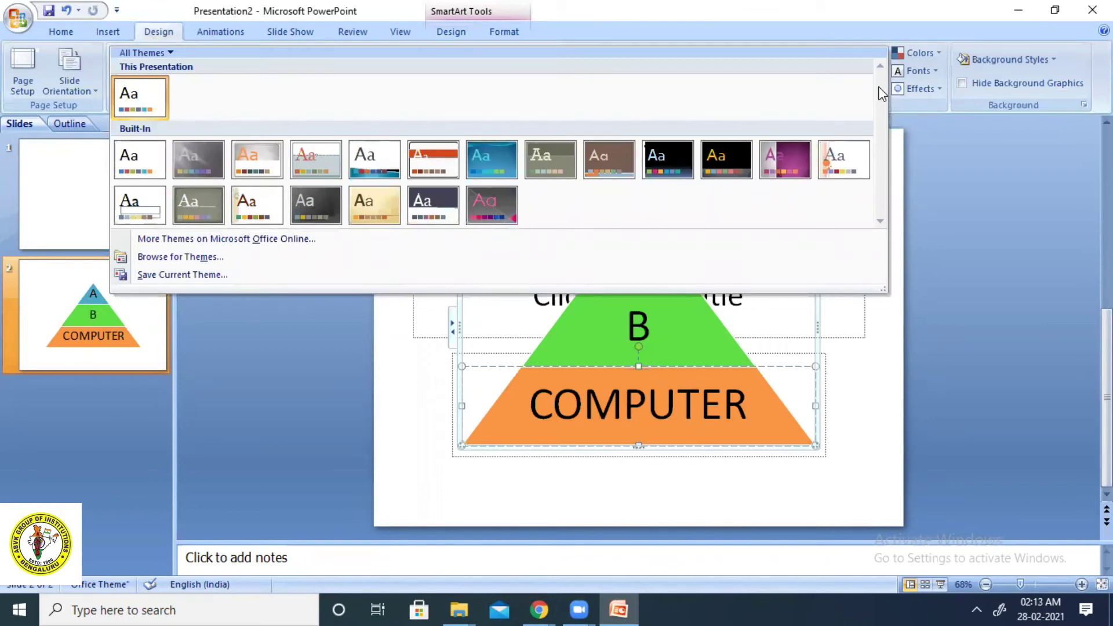
left_click(488, 163)
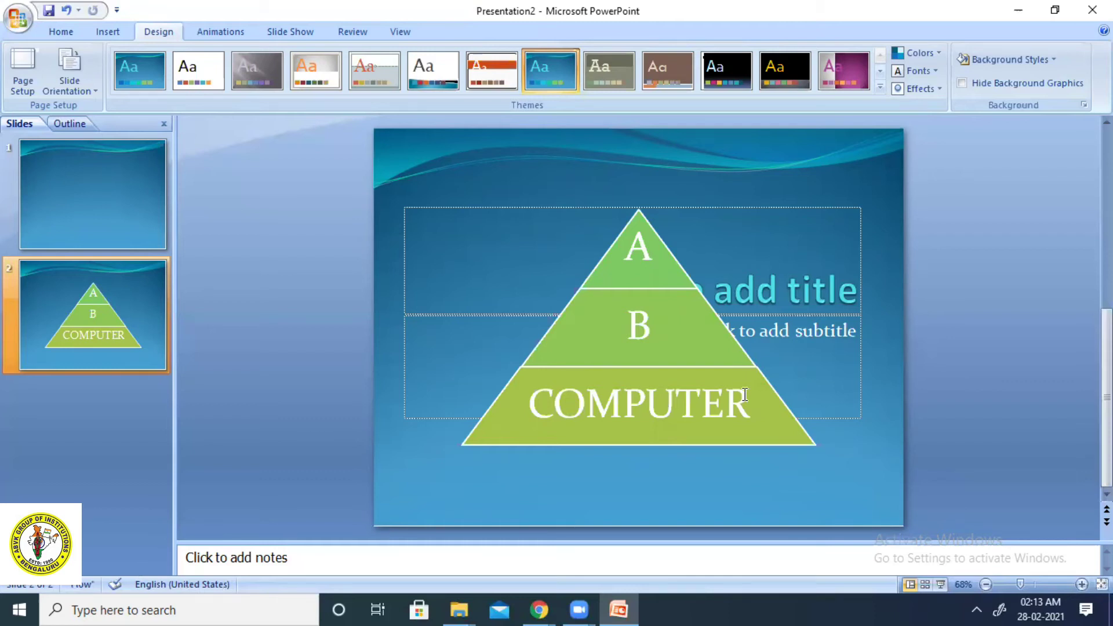
Switch the presentation to Slide Sorter view and select both slides
left_click(398, 33)
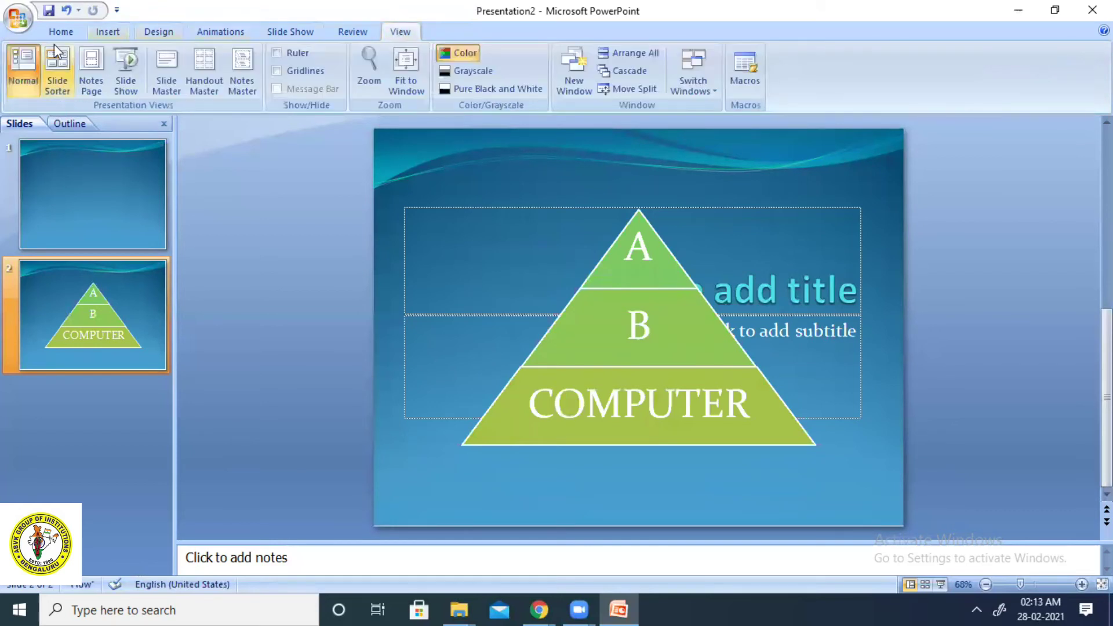
left_click(25, 75)
left_click(60, 72)
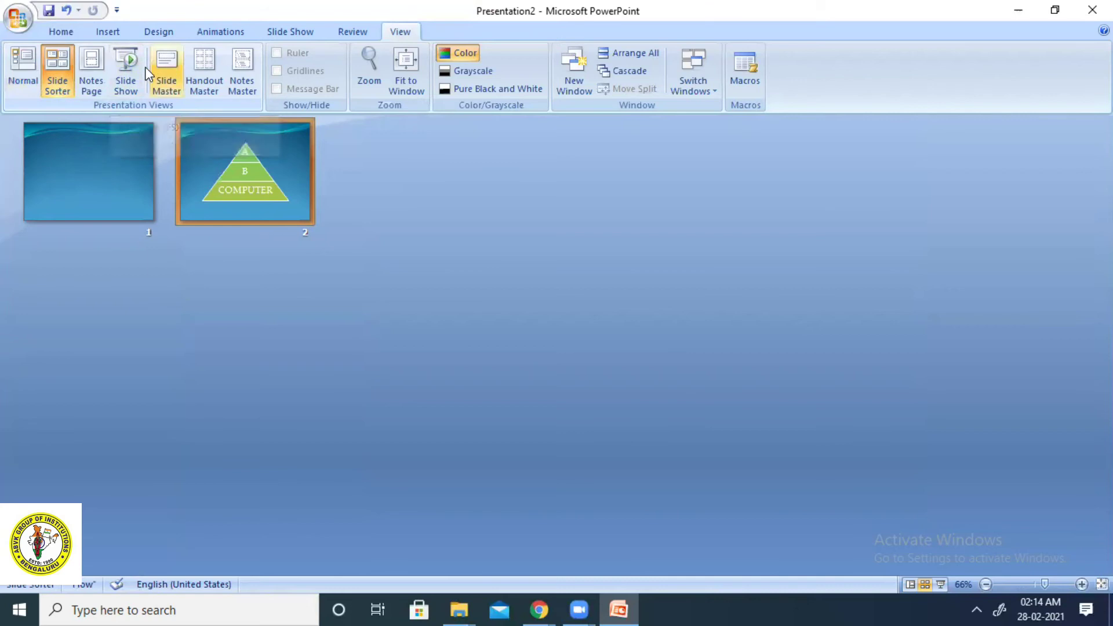
left_click(60, 167, "ctrl")
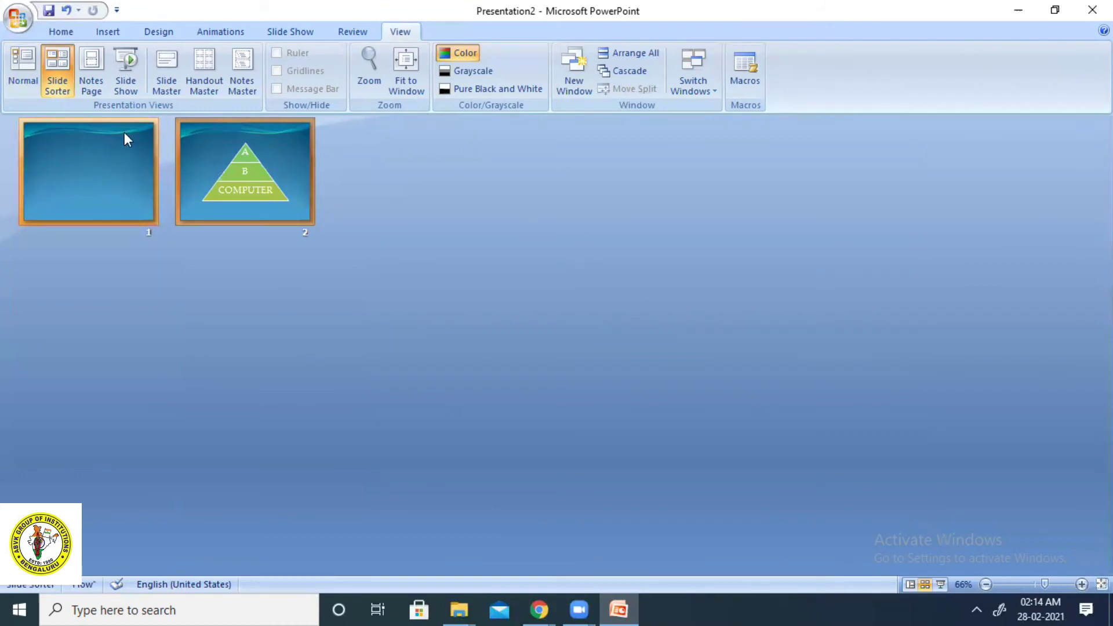
Play the slide show from the beginning, advance through both slides and exit at the end
left_click(286, 32)
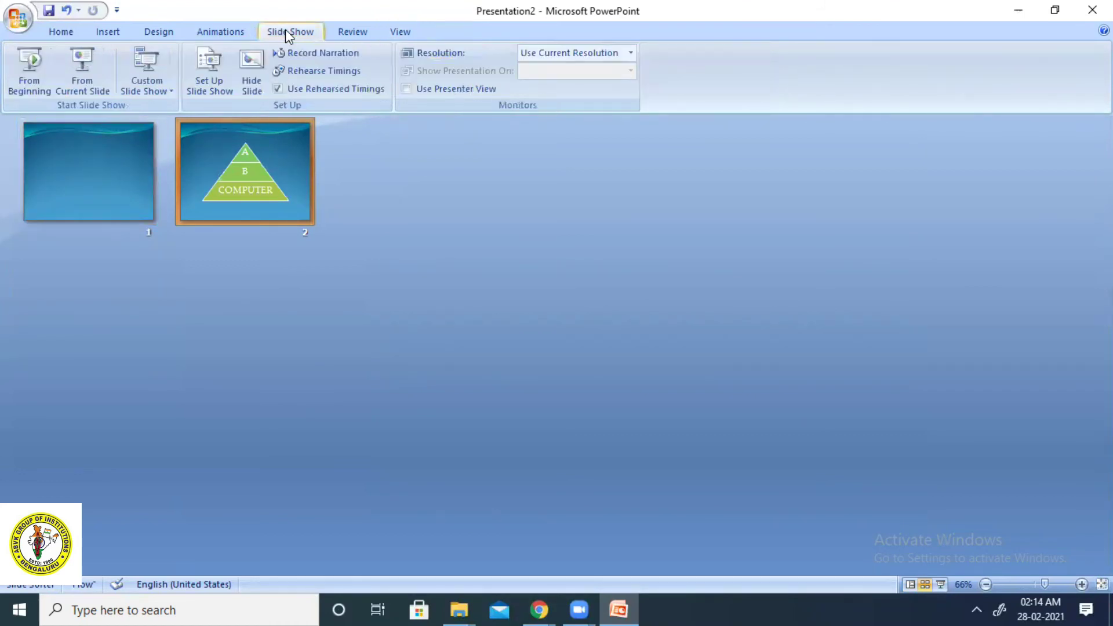
left_click(34, 74)
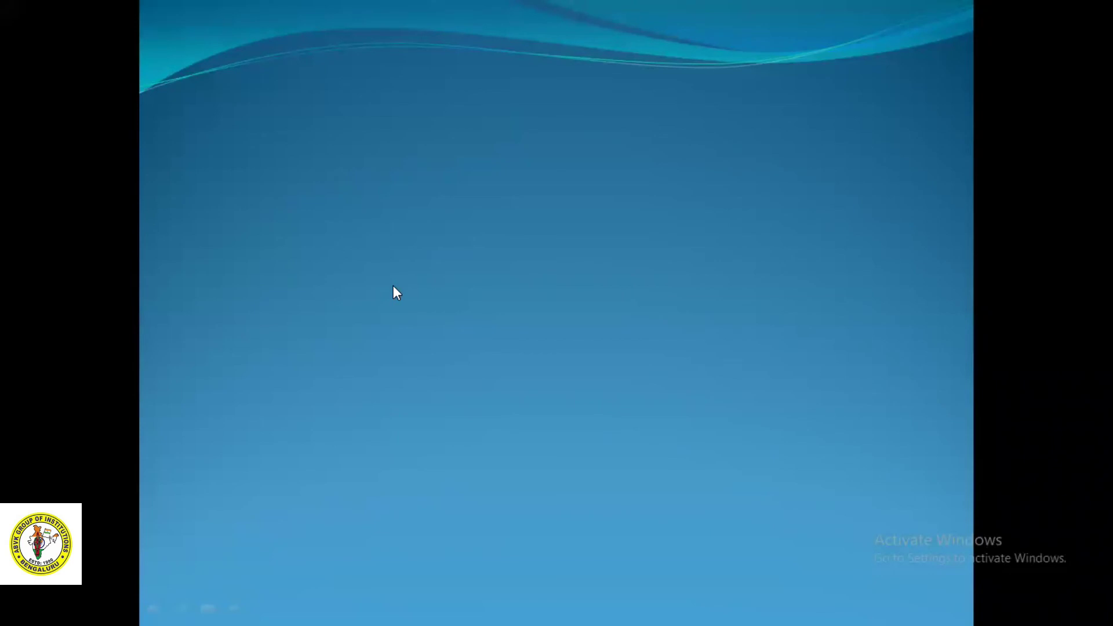
left_click(520, 374)
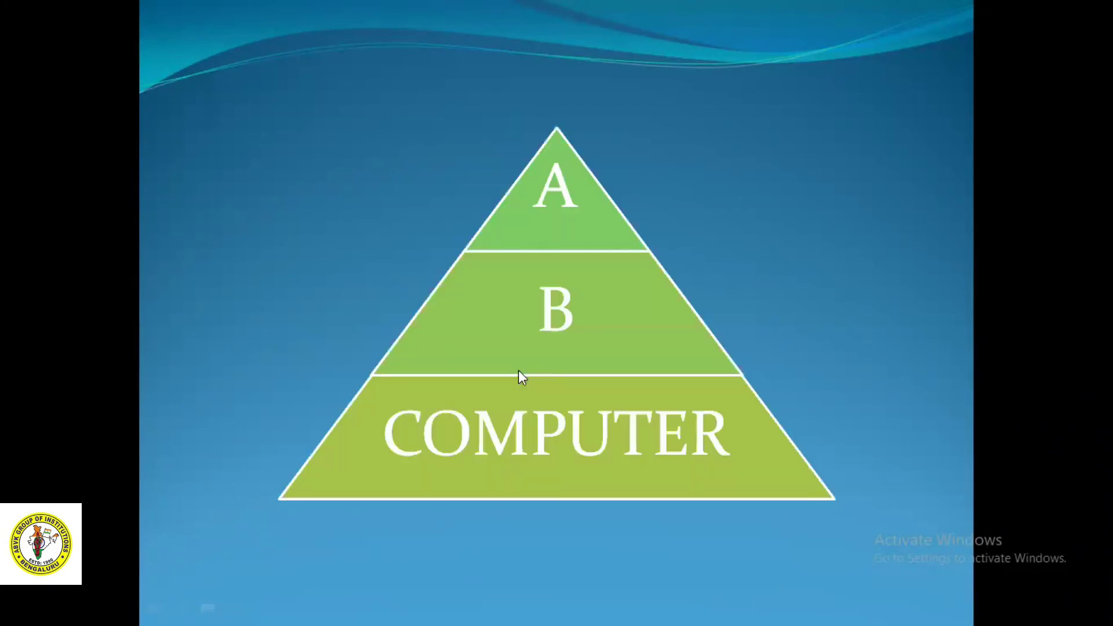
left_click(810, 289)
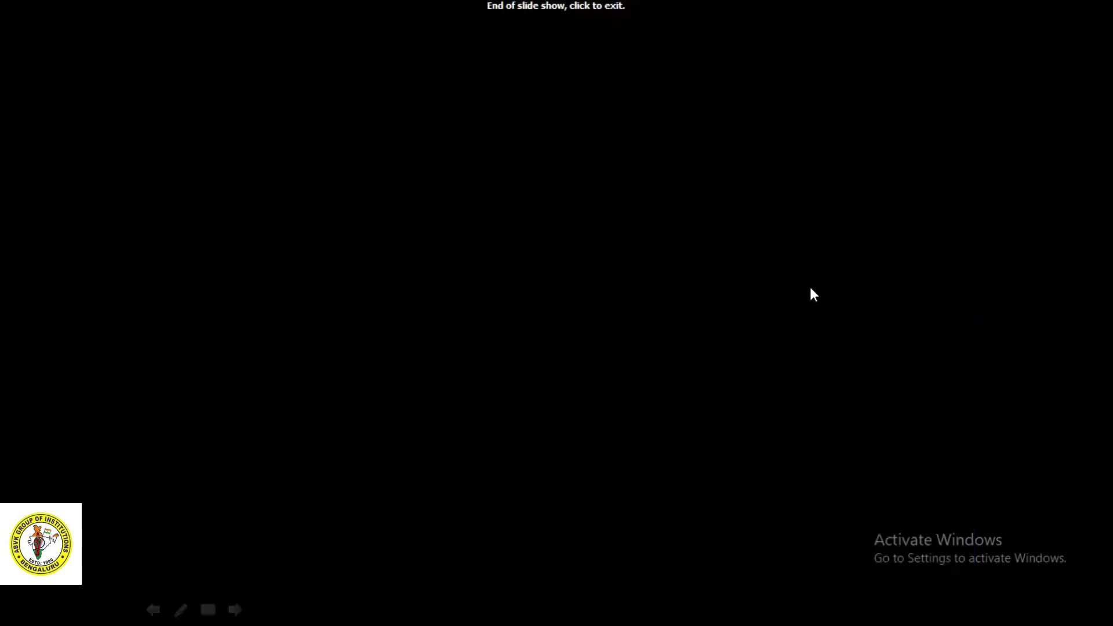
left_click(810, 288)
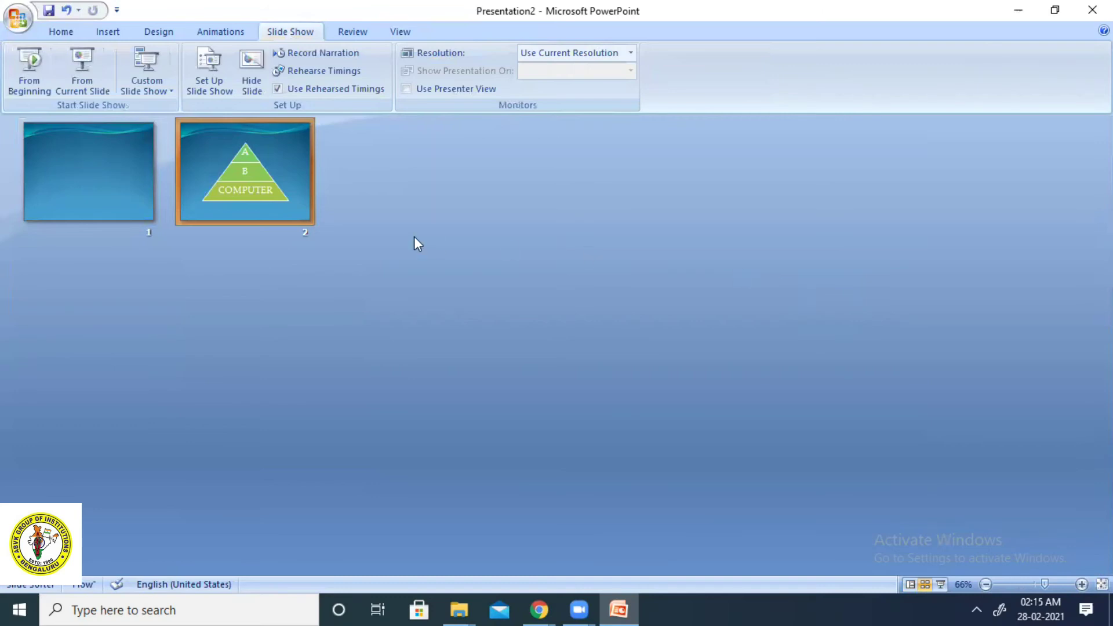
Play the slide show from the current pyramid slide through to its end and exit
left_click(84, 80)
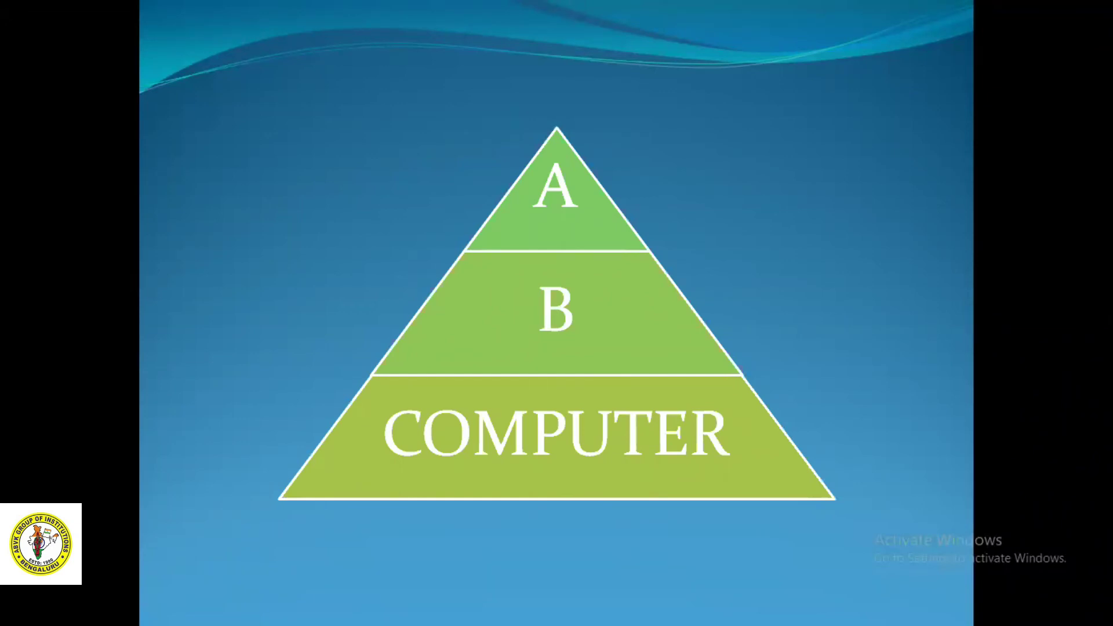
left_click(301, 79)
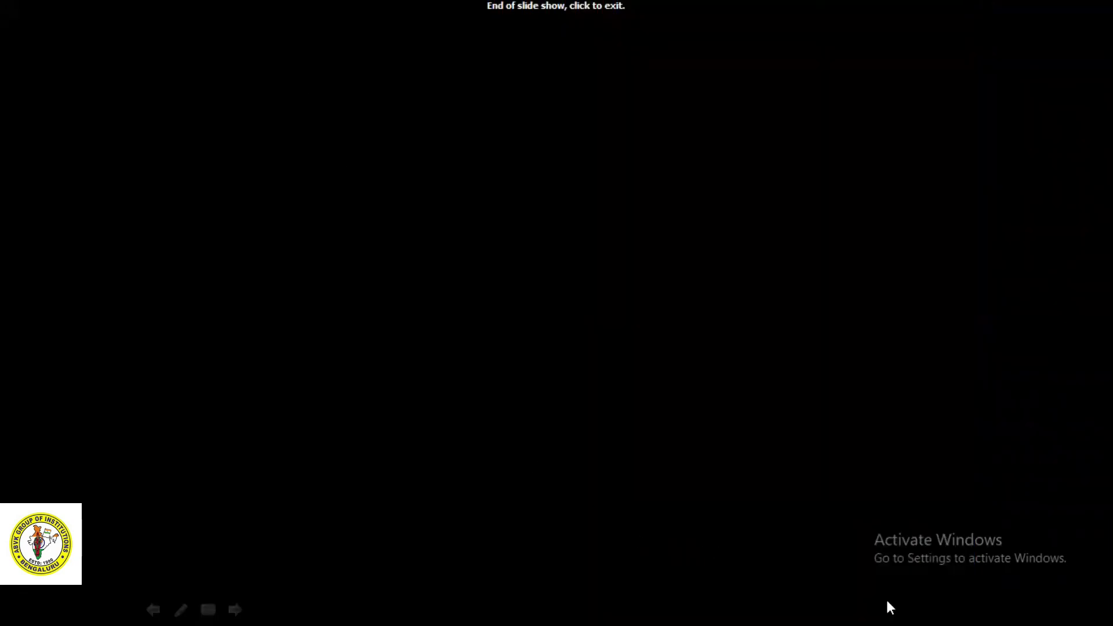
left_click(624, 147)
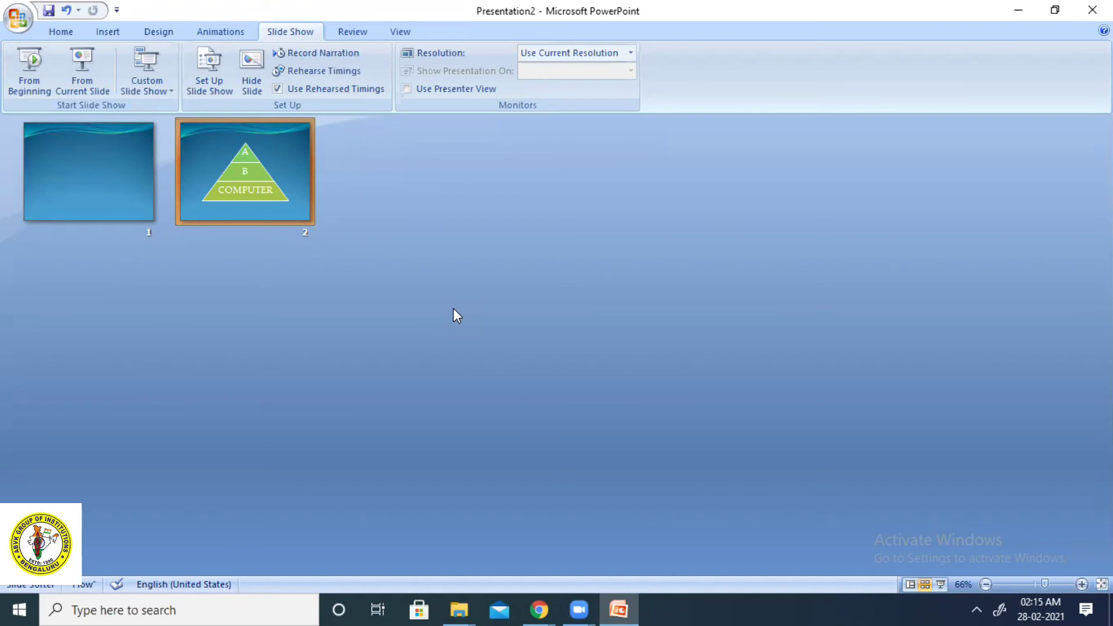
Open slide 1 in Normal view and add a new slide with the Blank layout after slide 2
left_click(61, 34)
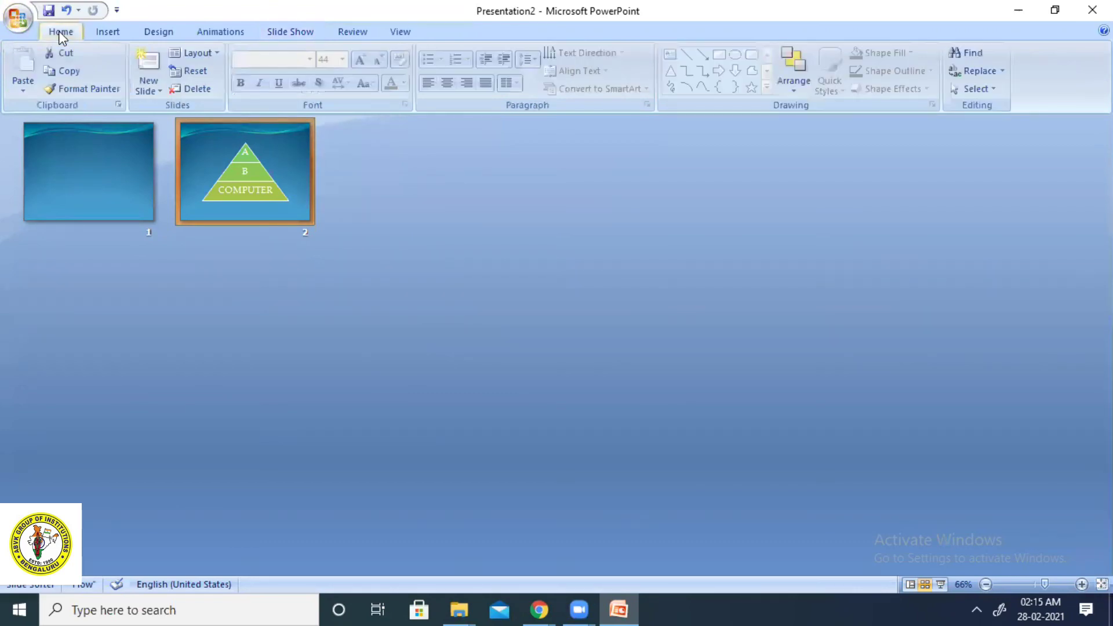
double_click(91, 192)
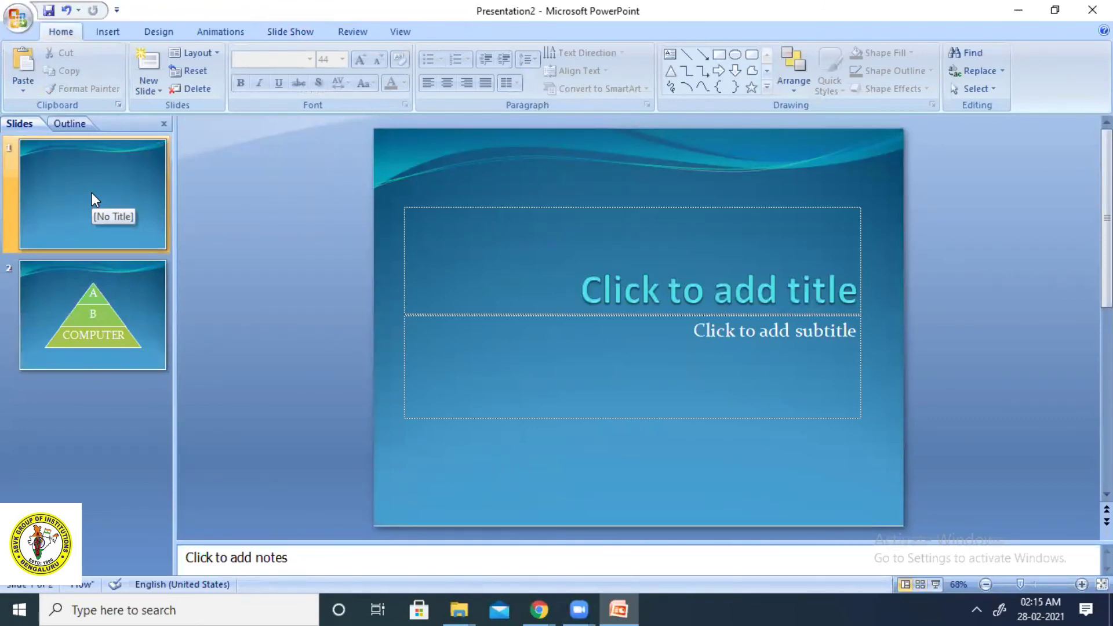
left_click(74, 330)
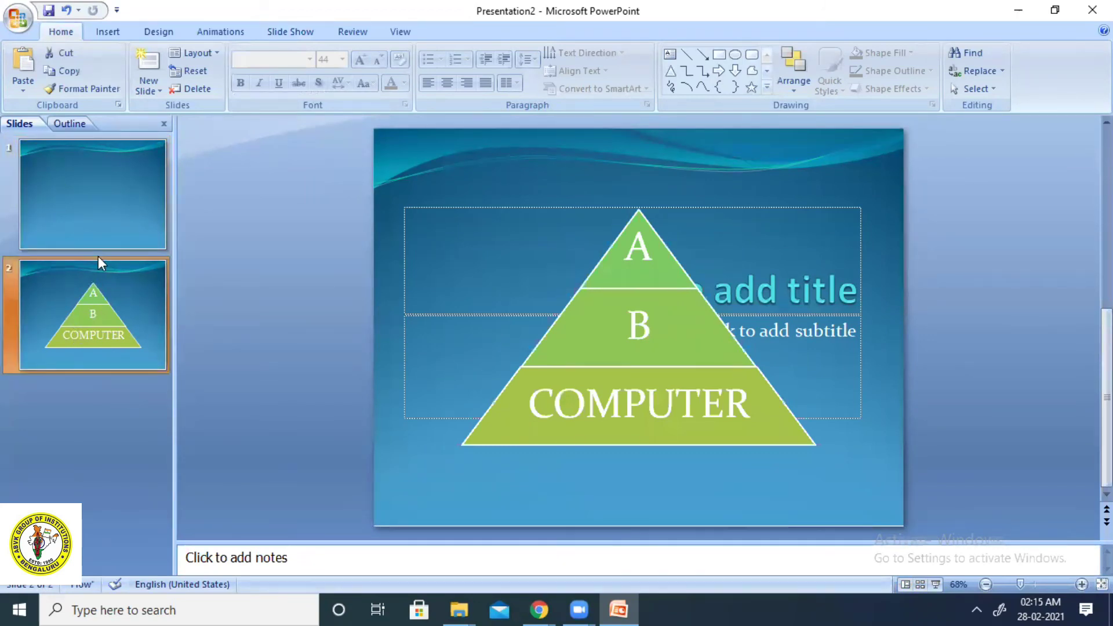
left_click(163, 92)
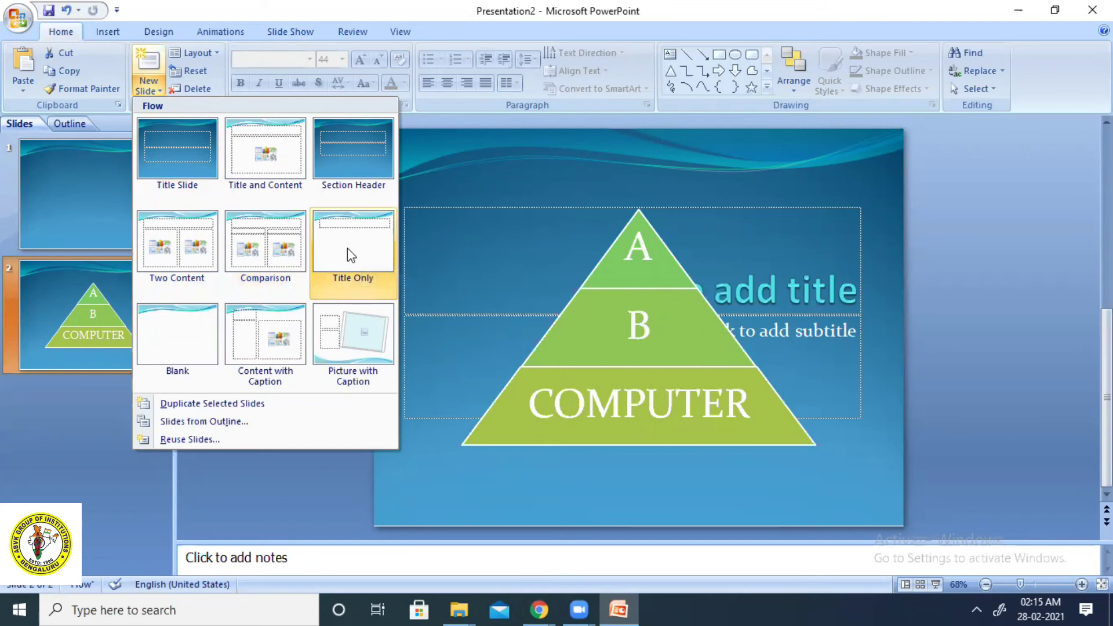
left_click(186, 336)
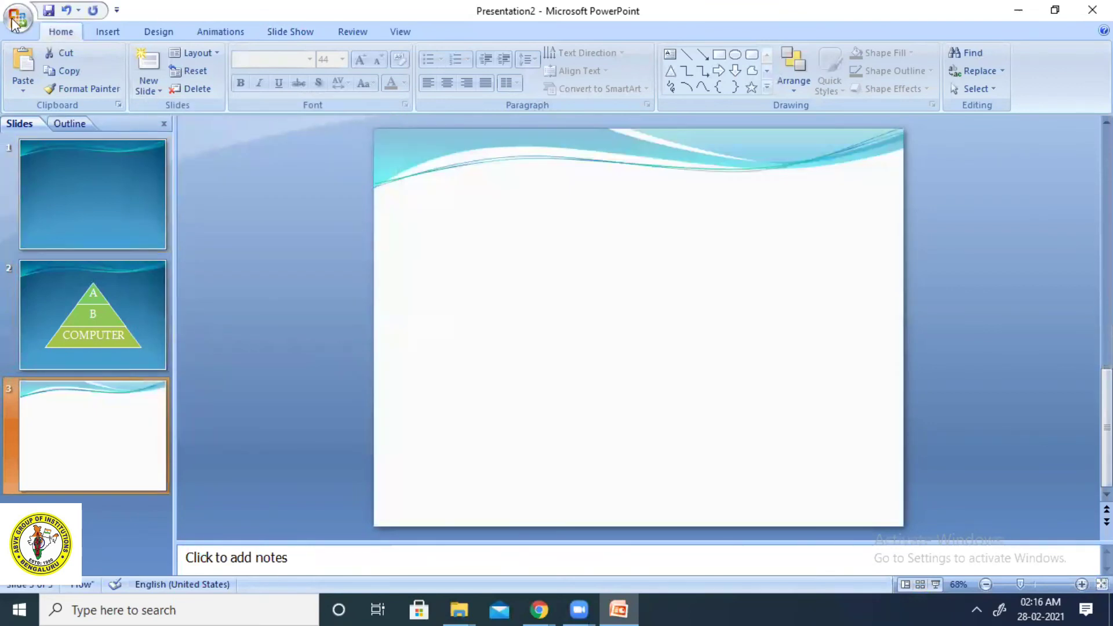
Search the clip art in all collections for Tiger, replacing the previous search term
left_click(105, 32)
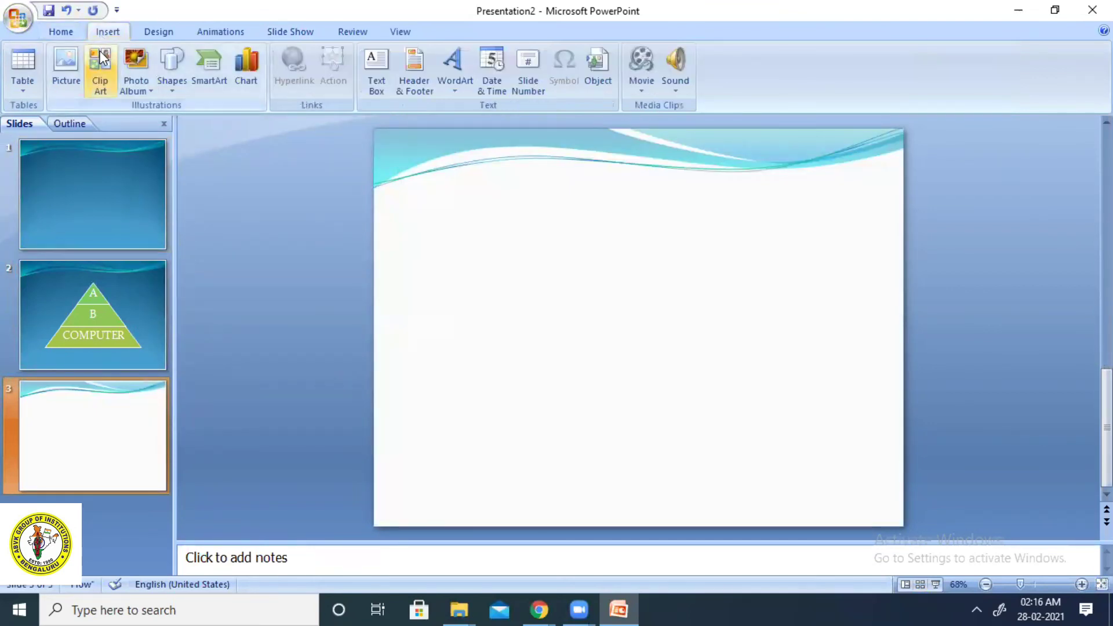
left_click(100, 53)
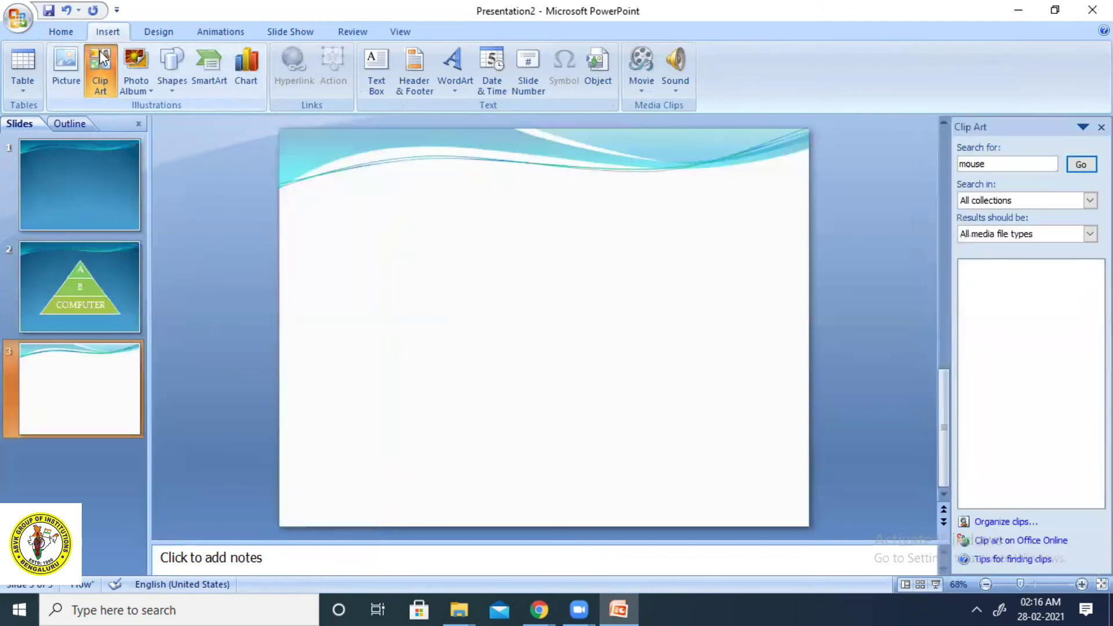
left_click(991, 166)
key("BackSpace")
key("BackSpace")
key("BackSpace")
key("BackSpace")
key("BackSpace")
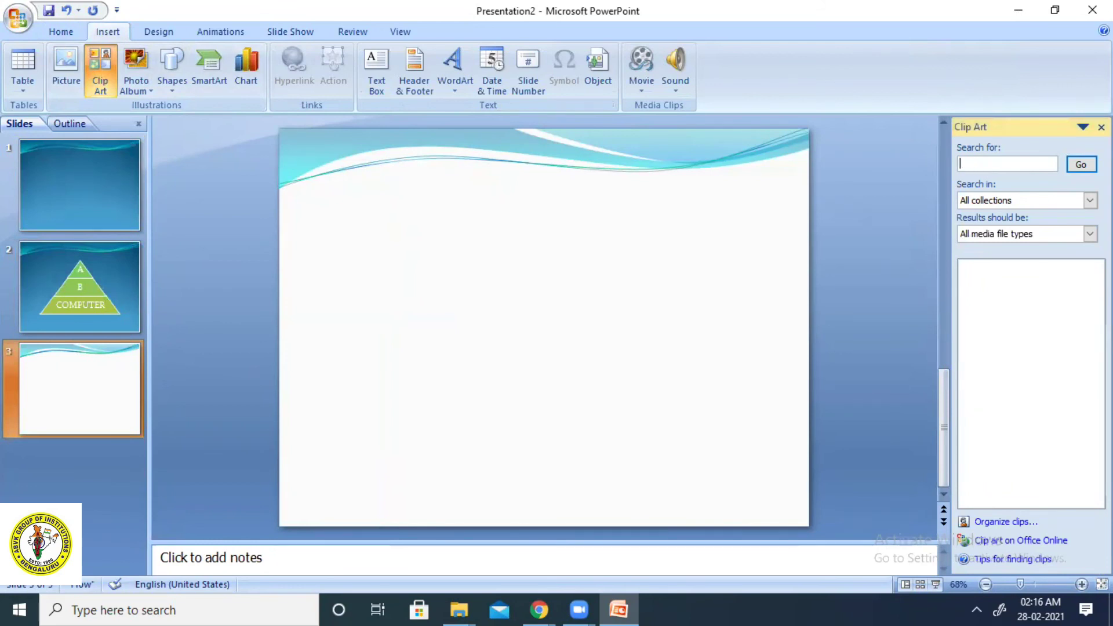
type("Tiger")
key("Return")
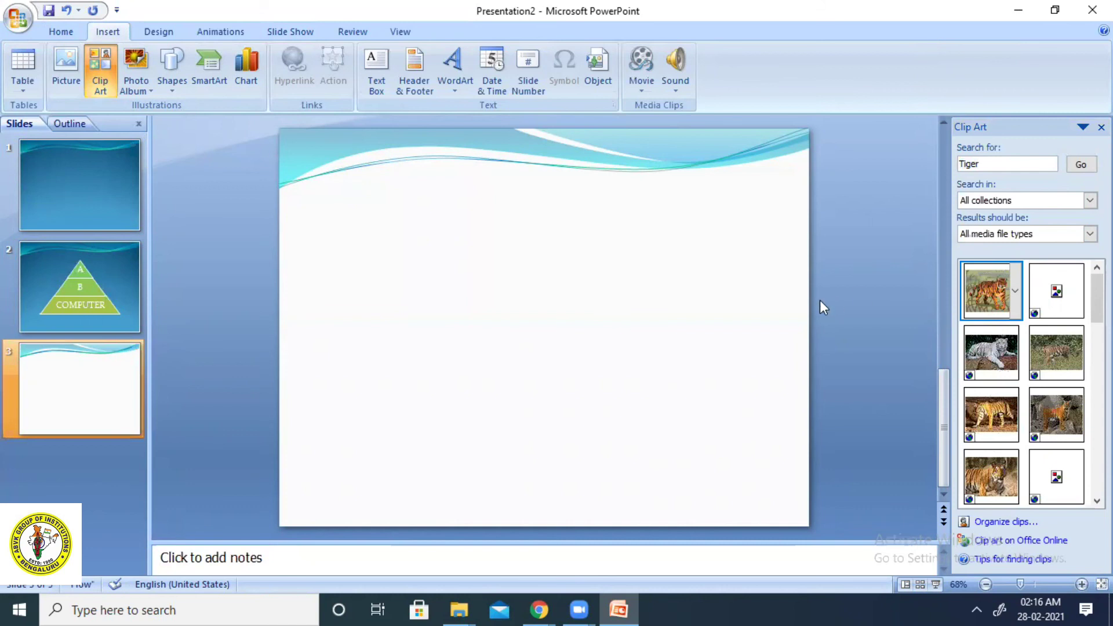
Insert the first tiger clip on slide 3 and enlarge it to about 10.6 cm high by 13.1 cm wide
left_click(975, 284)
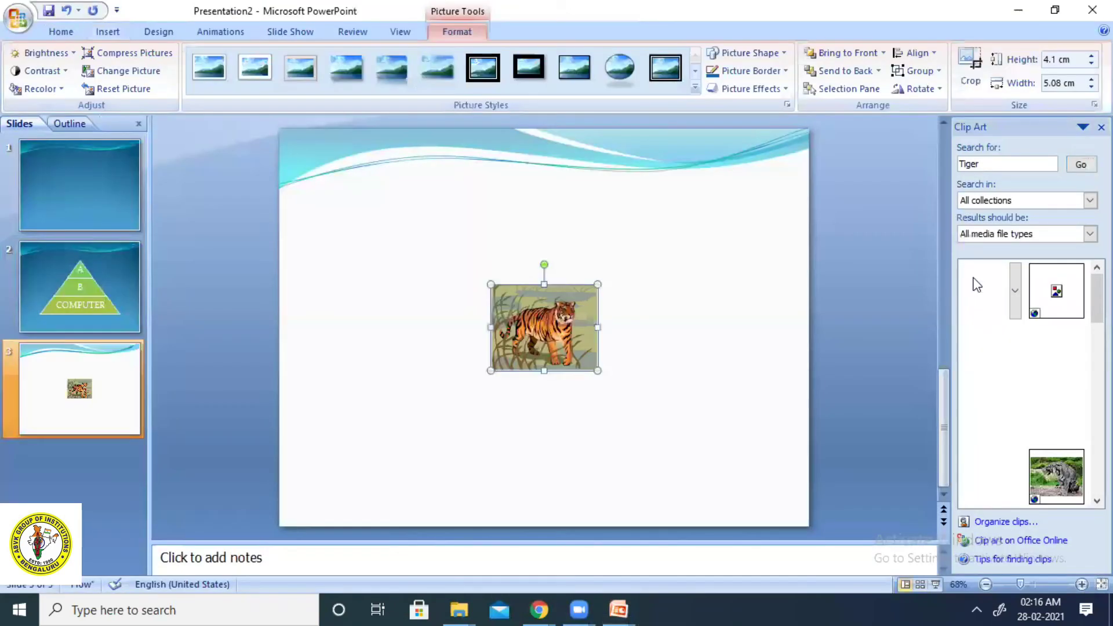
left_click_drag(597, 370, 733, 505)
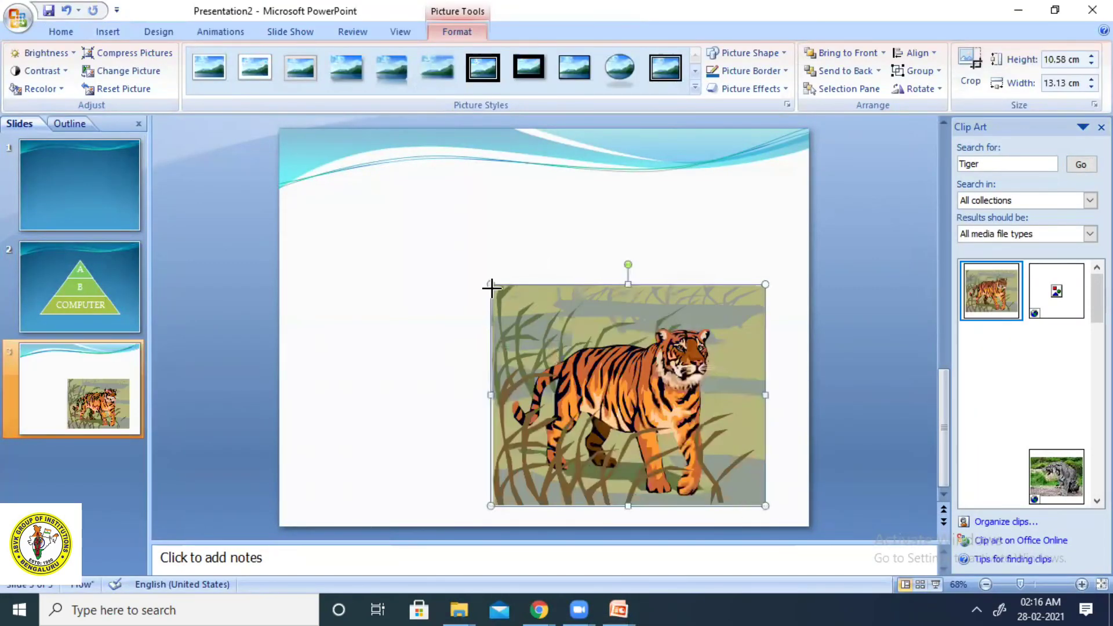